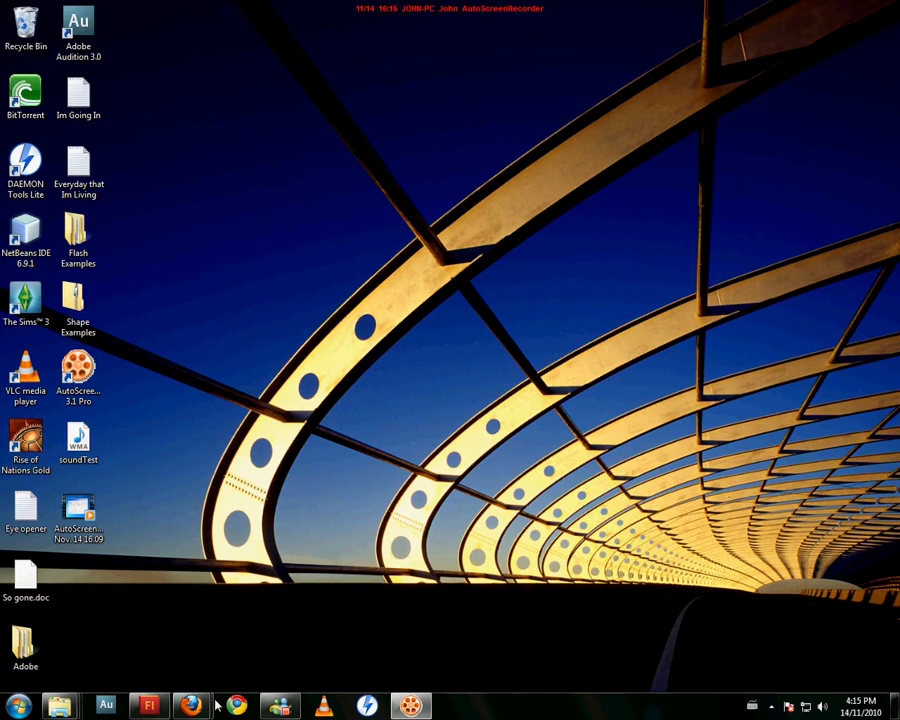
# Step: Switch to Adobe Flash Professional CS5 and create a new ActionScript 3.0 document
pyautogui.click(152, 708)
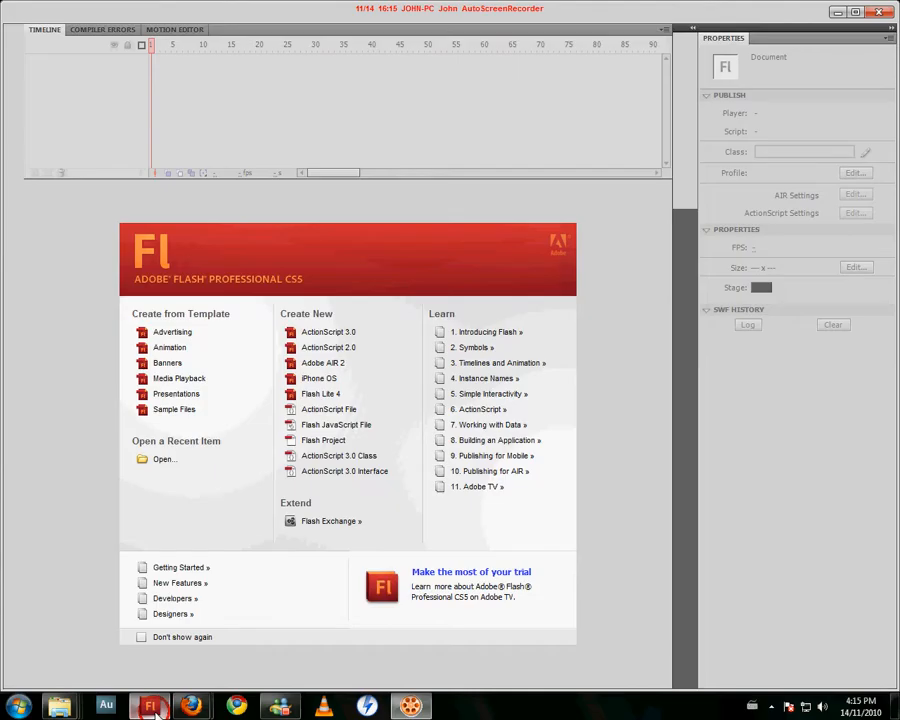
pyautogui.click(324, 336)
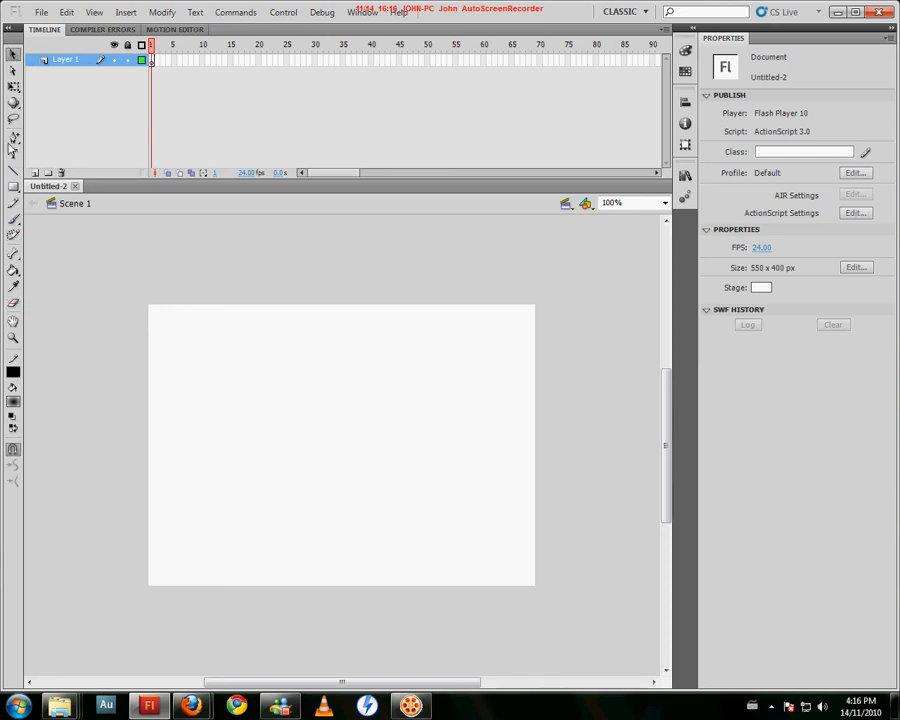
# Step: Fill the whole stage with the Deco tool's default Vine Fill pattern
pyautogui.click(13, 186)
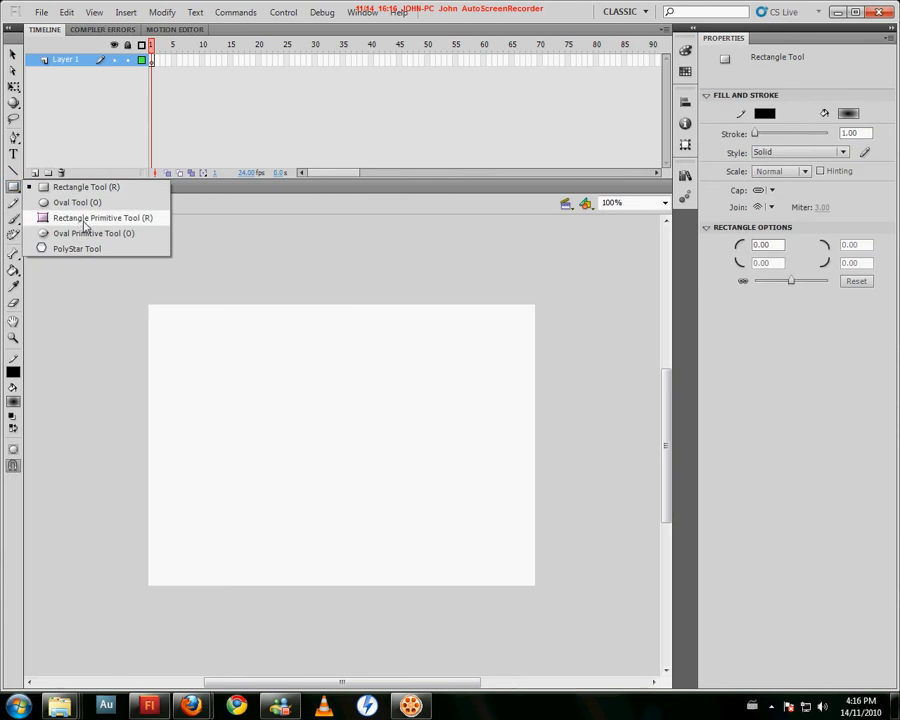
pyautogui.click(12, 188)
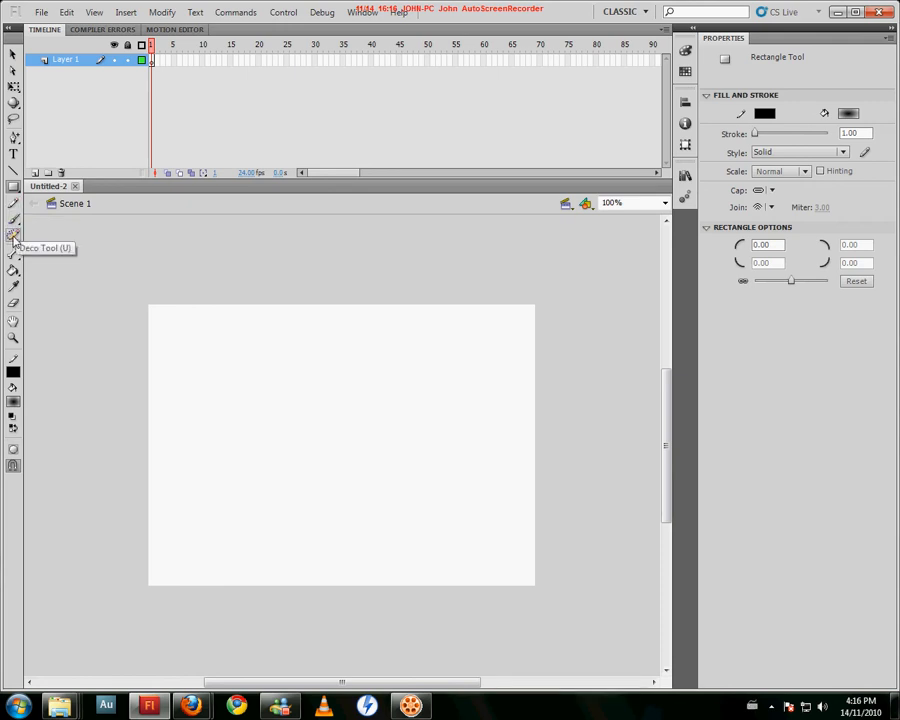
pyautogui.click(13, 236)
pyautogui.click(169, 375)
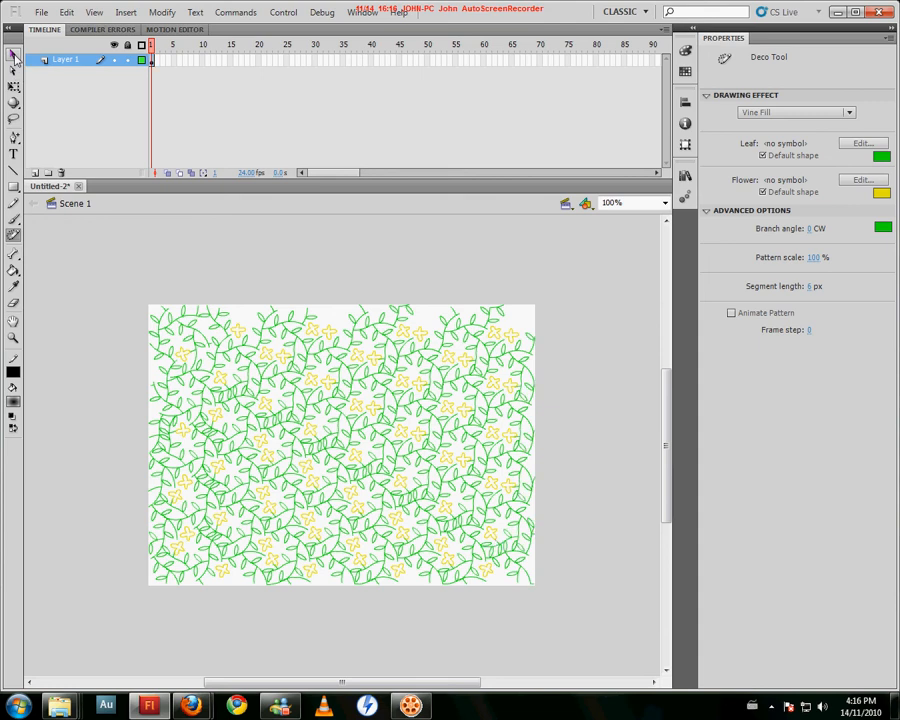
# Step: Select the entire vine pattern on the stage and delete it
pyautogui.click(13, 56)
pyautogui.moveTo(87, 236); pyautogui.dragTo(600, 653)
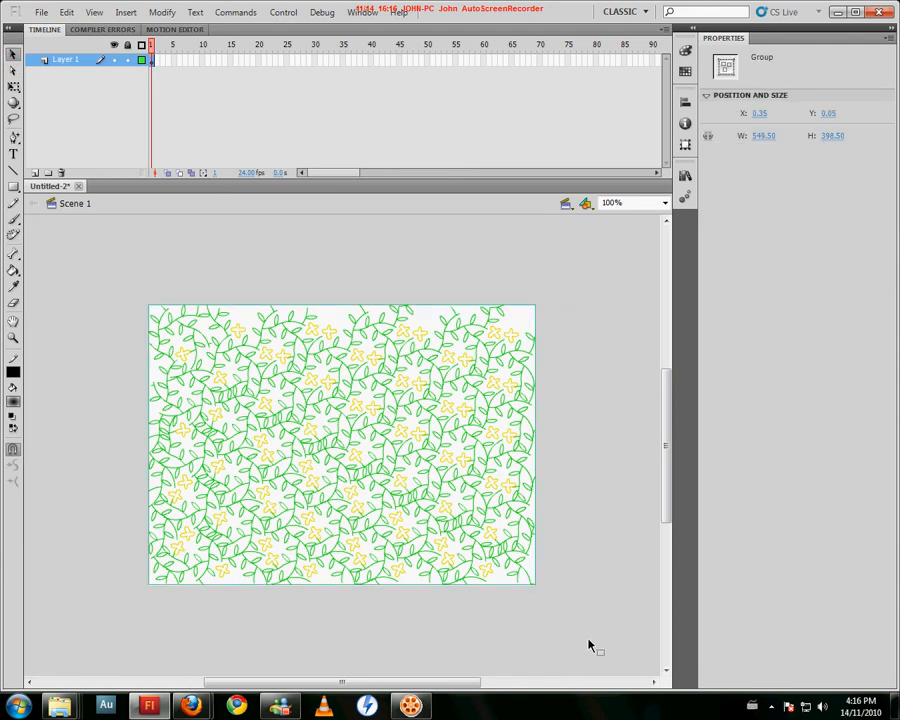
pyautogui.press('Delete')
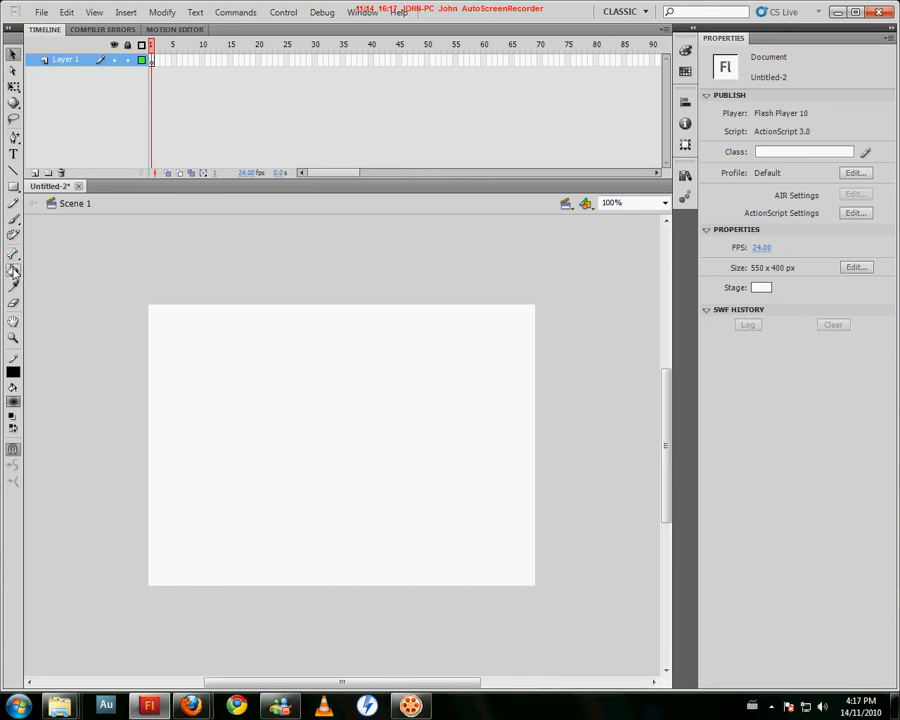
pyautogui.click(13, 255)
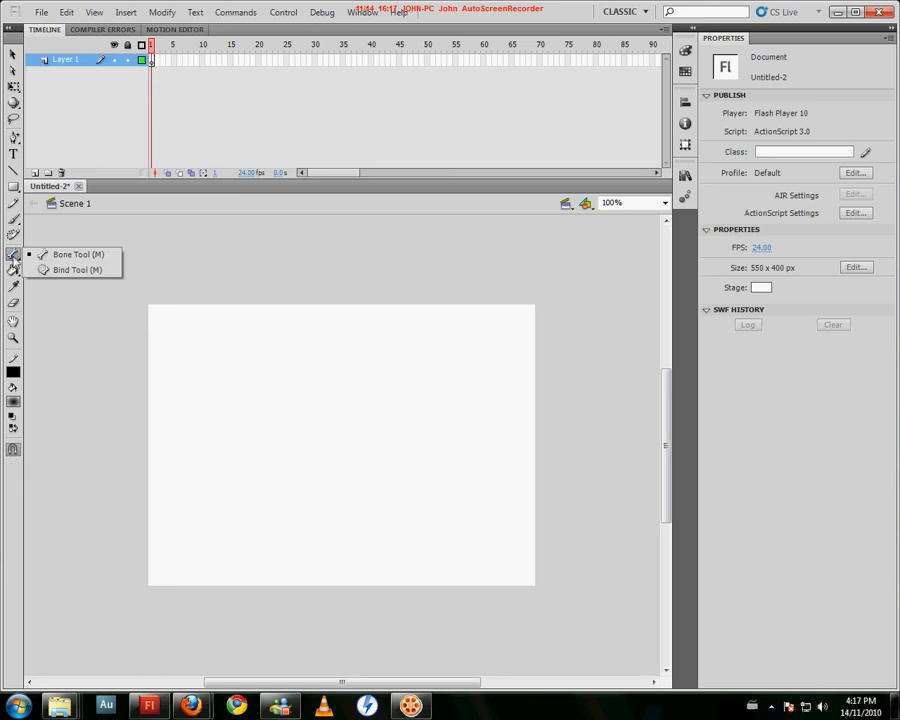
pyautogui.click(14, 268)
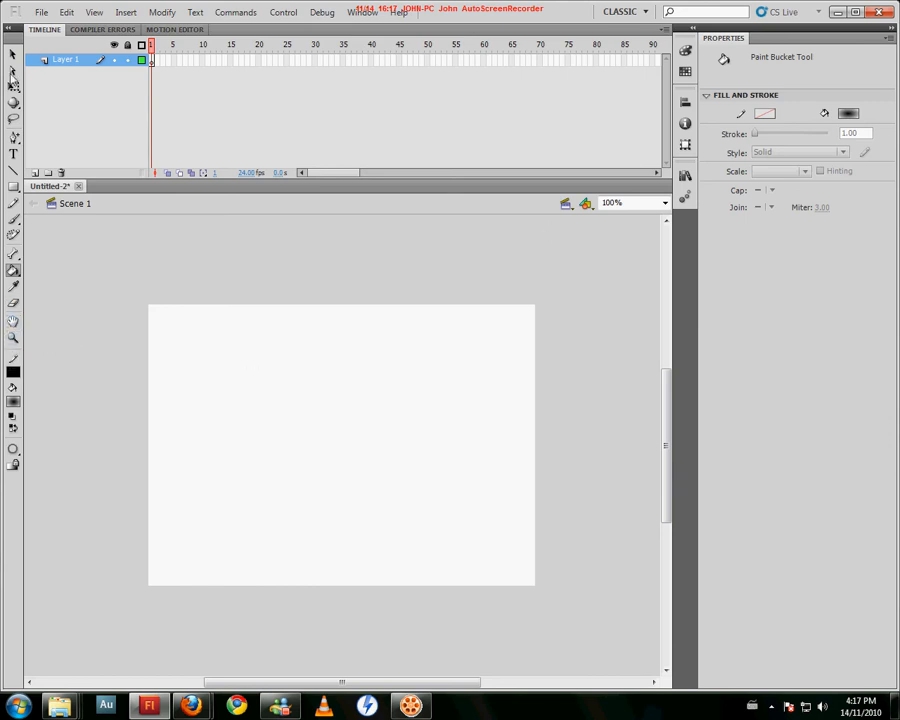
pyautogui.click(13, 55)
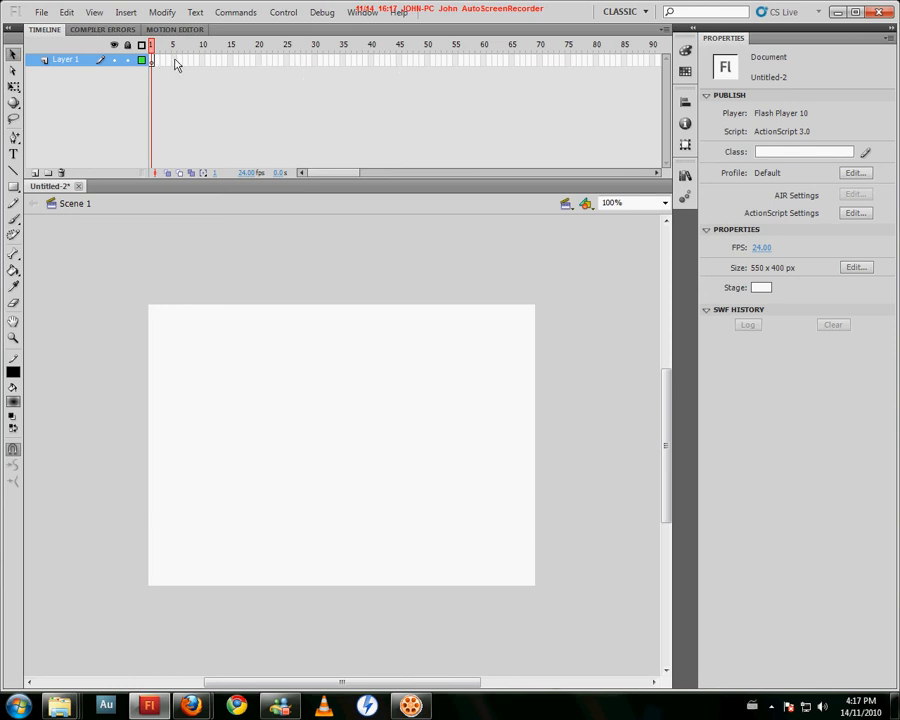
# Step: Insert keyframes on Layer 1 at frames 30, 60 and 90
pyautogui.rightClick(315, 60)
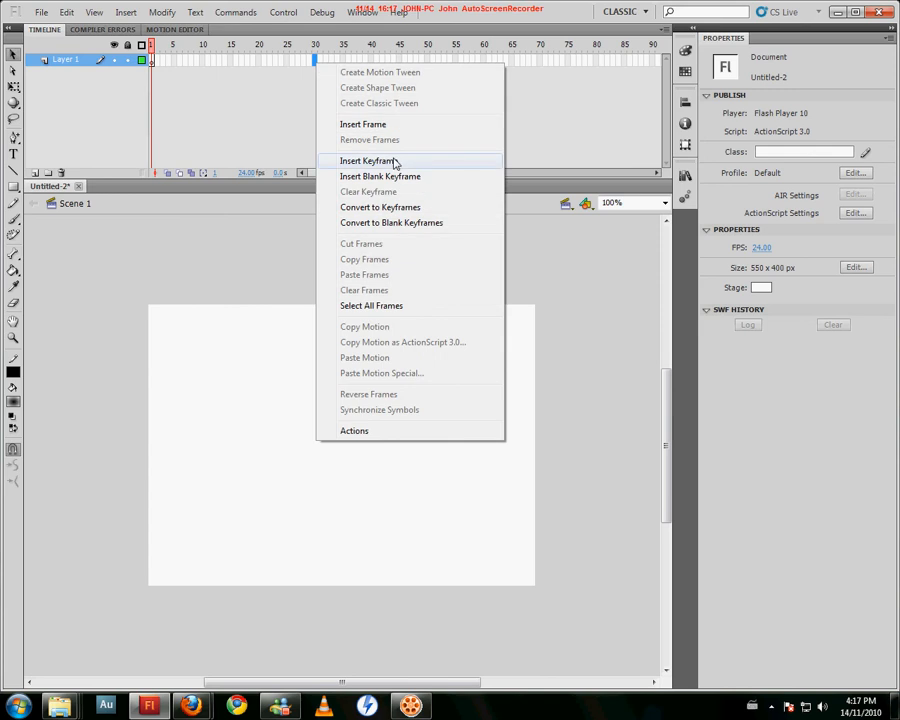
pyautogui.click(394, 160)
pyautogui.rightClick(484, 59)
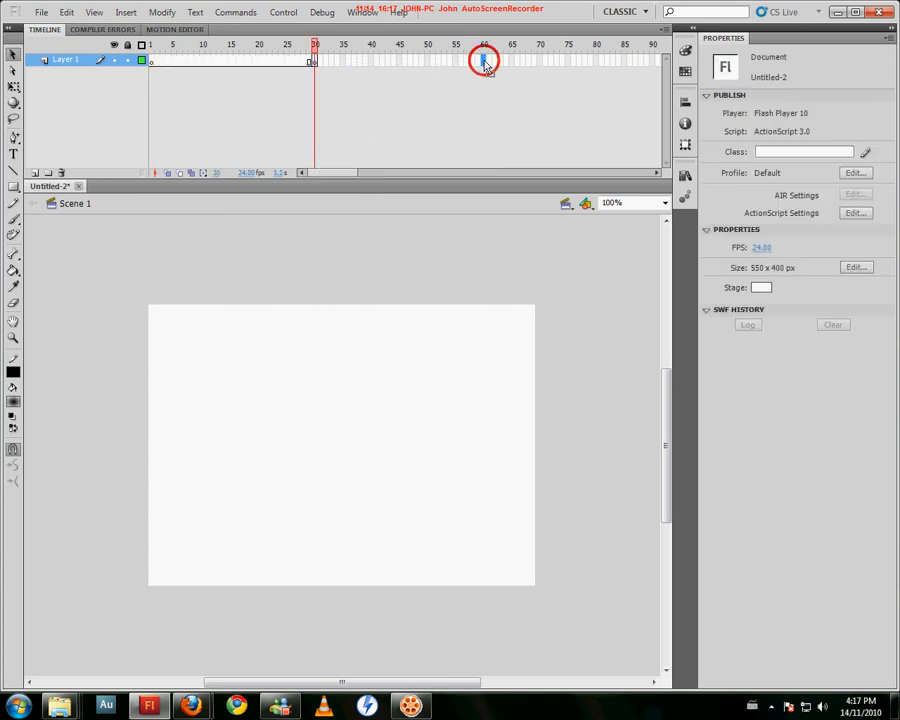
pyautogui.click(548, 159)
pyautogui.moveTo(346, 178)
pyautogui.mouseDown()
pyautogui.moveTo(376, 187)
pyautogui.moveTo(362, 175)
pyautogui.mouseUp()
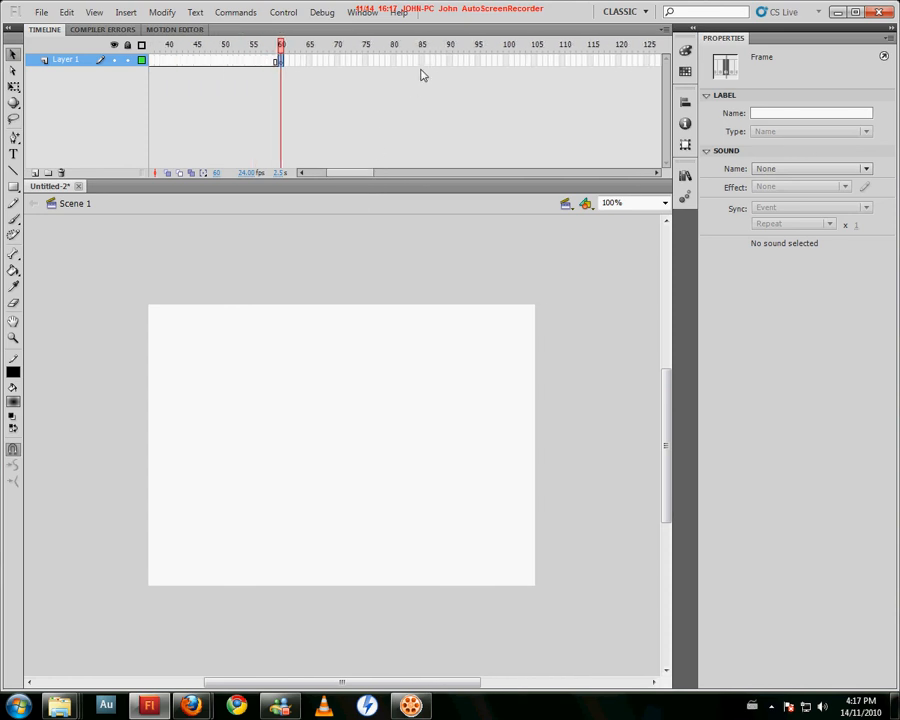
pyautogui.rightClick(452, 60)
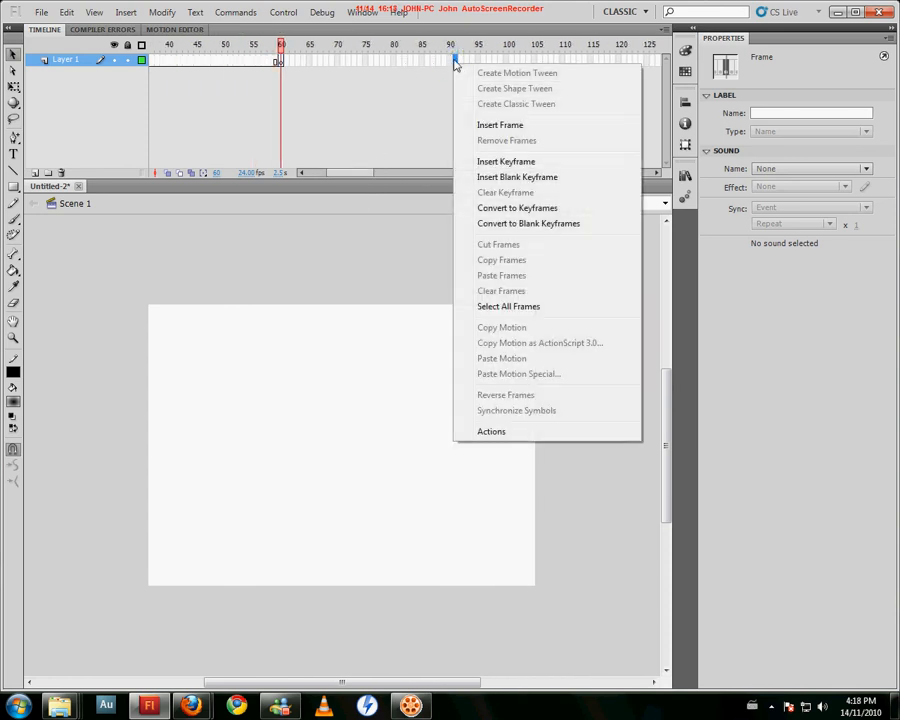
pyautogui.click(482, 157)
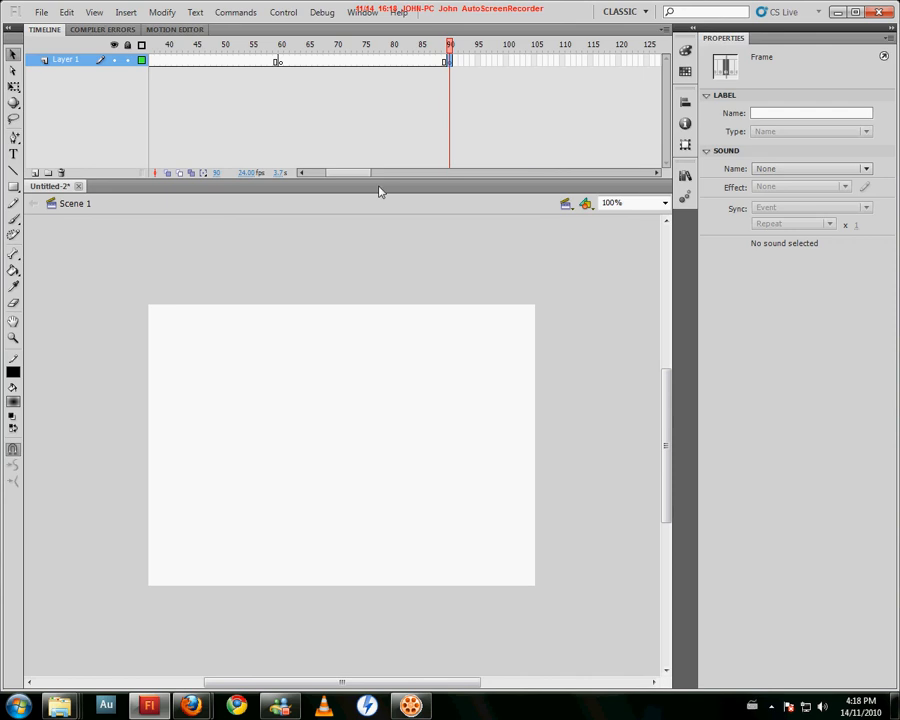
# Step: Draw a gradient-filled rectangle about 89 by 97 px near the stage's upper-left corner on frame 90
pyautogui.moveTo(354, 180); pyautogui.dragTo(330, 183)
pyautogui.click(13, 186)
pyautogui.moveTo(160, 320); pyautogui.dragTo(224, 386)
pyautogui.press('v')
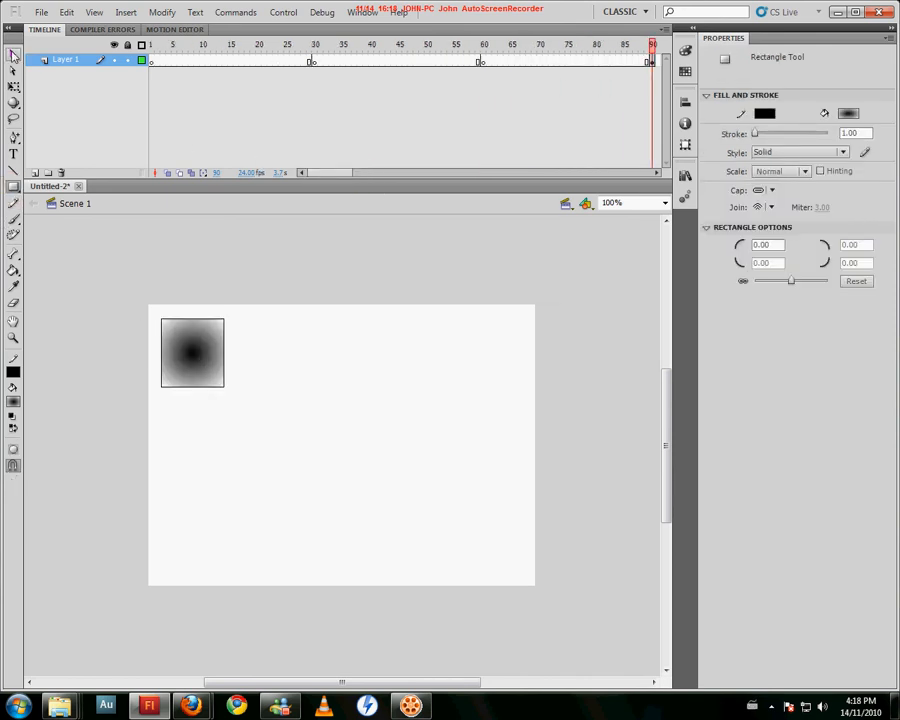
# Step: Transfer the rectangle from frame 90 to frame 1 and place it near the stage's upper-left corner at about X 24, Y 18
pyautogui.moveTo(120, 241); pyautogui.dragTo(300, 447)
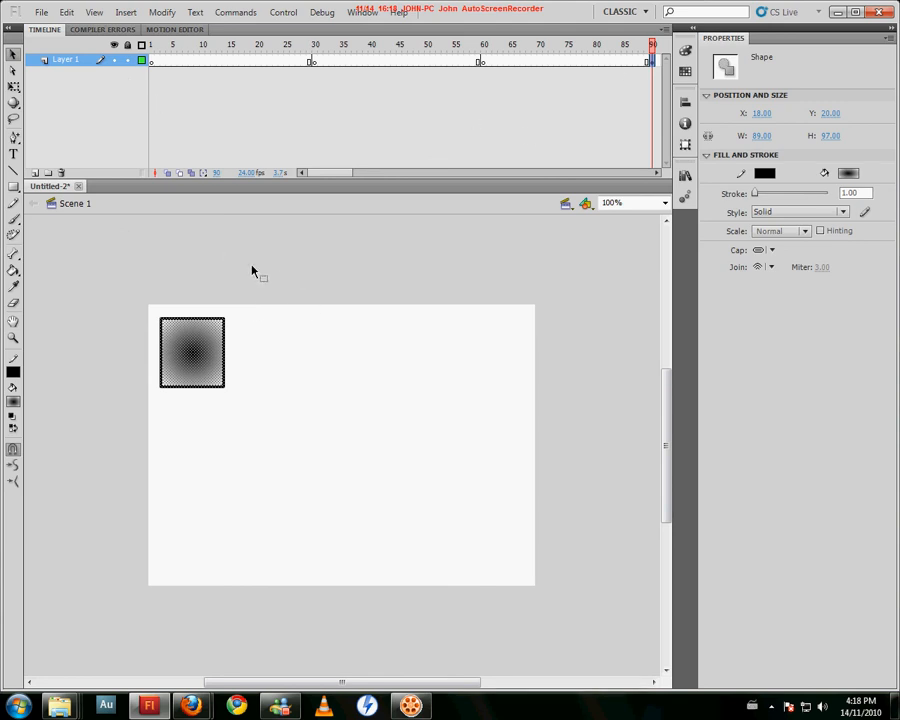
pyautogui.press('Delete')
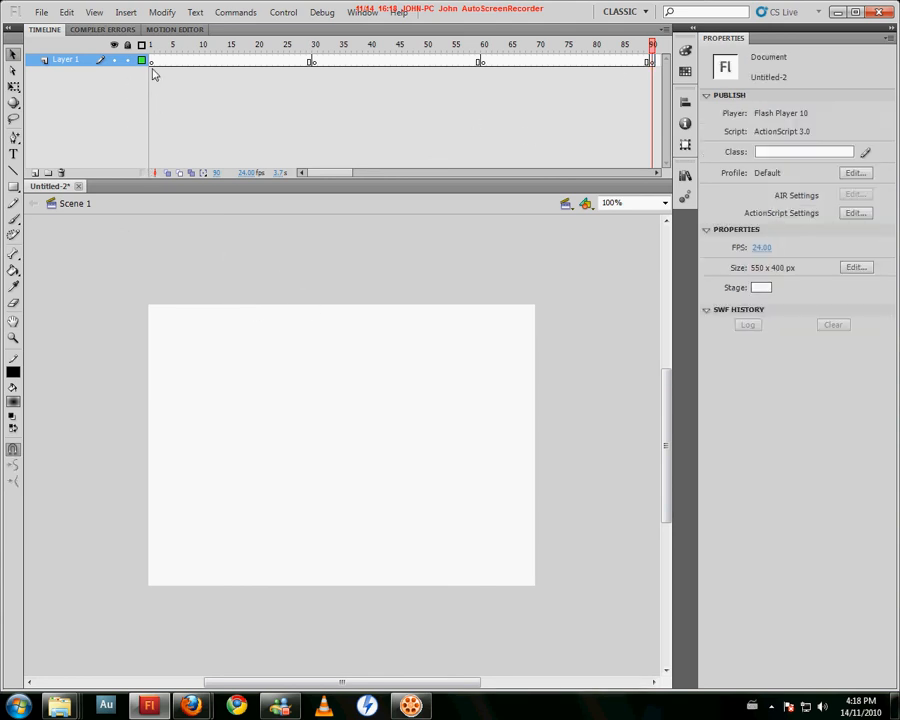
pyautogui.click(151, 61)
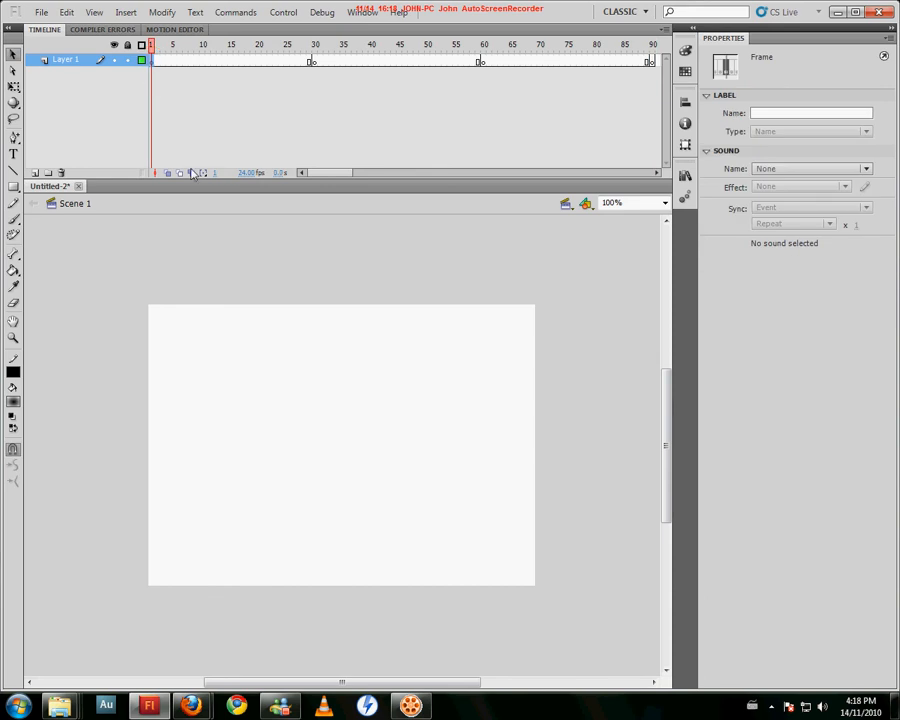
pyautogui.hotkey('ctrl', 'v')
pyautogui.moveTo(354, 448); pyautogui.dragTo(207, 352)
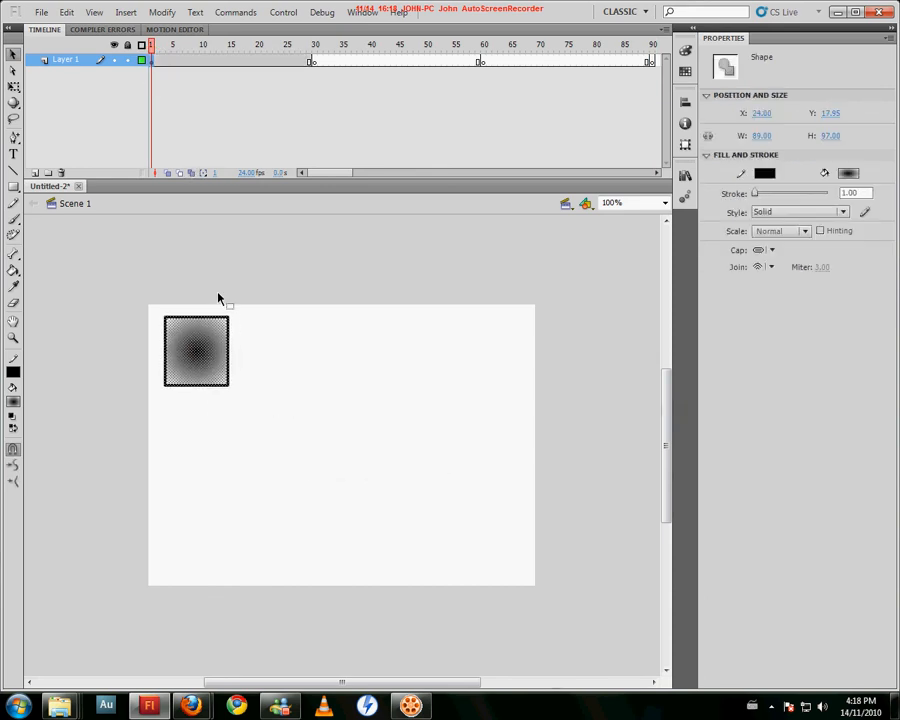
pyautogui.moveTo(150, 45); pyautogui.dragTo(316, 50)
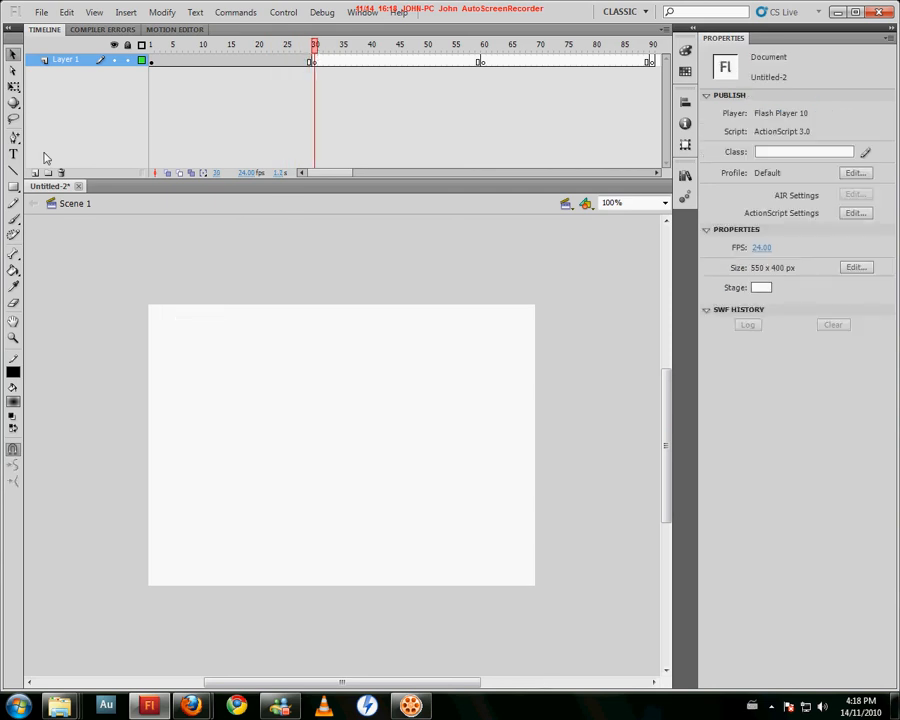
pyautogui.click(13, 187)
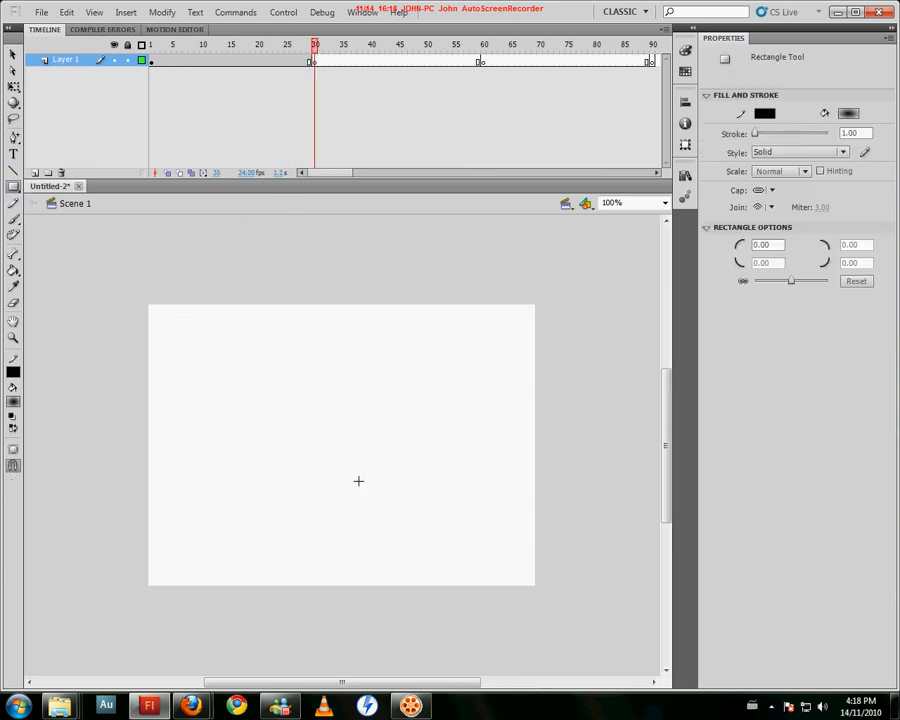
pyautogui.click(12, 52)
pyautogui.rightClick(209, 59)
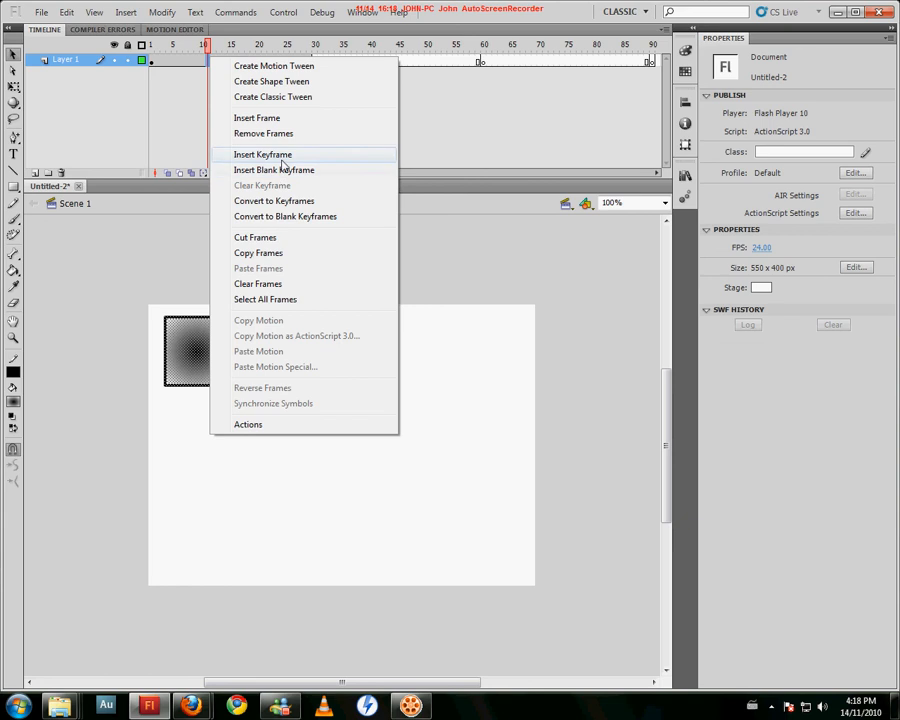
pyautogui.click(203, 84)
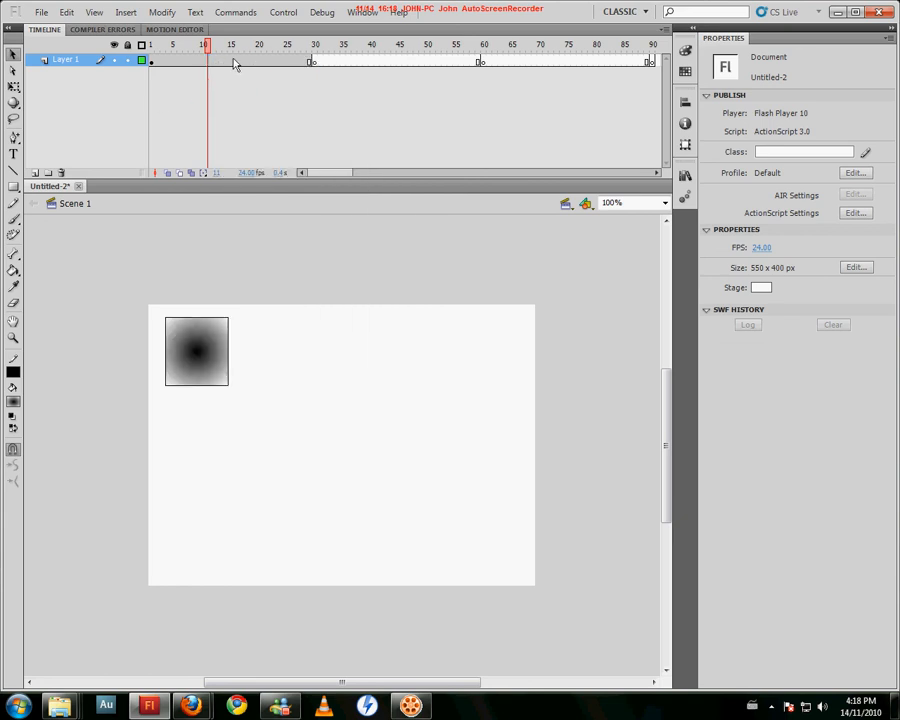
# Step: Insert a keyframe at frame 15, move its rectangle near the stage's centre, and return the playhead to frame 1
pyautogui.rightClick(229, 61)
pyautogui.click(282, 154)
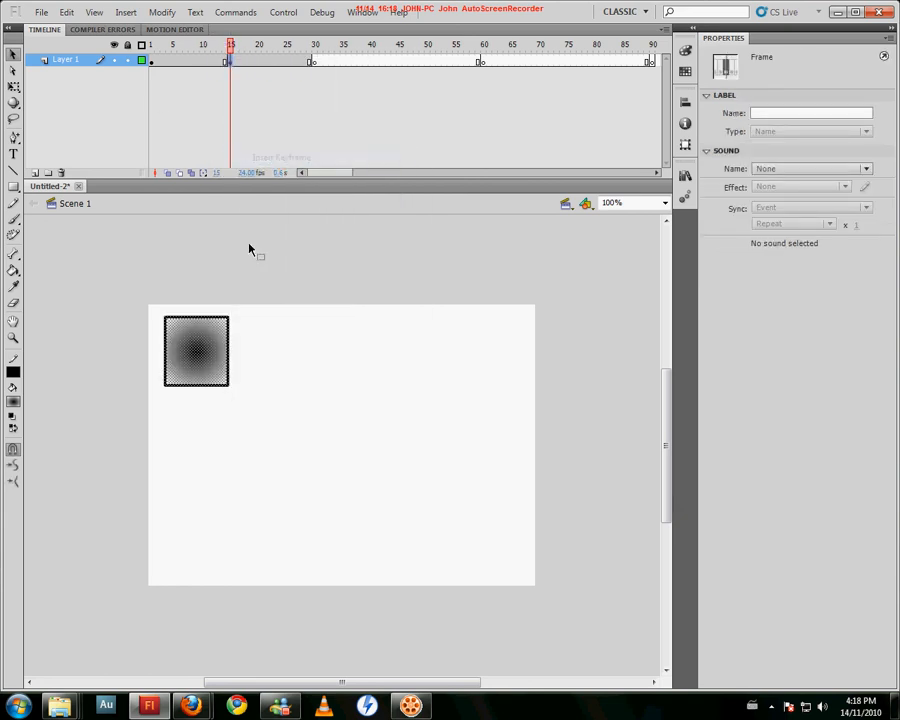
pyautogui.moveTo(201, 360); pyautogui.dragTo(328, 460)
pyautogui.moveTo(231, 52); pyautogui.dragTo(151, 52)
pyautogui.click(55, 109)
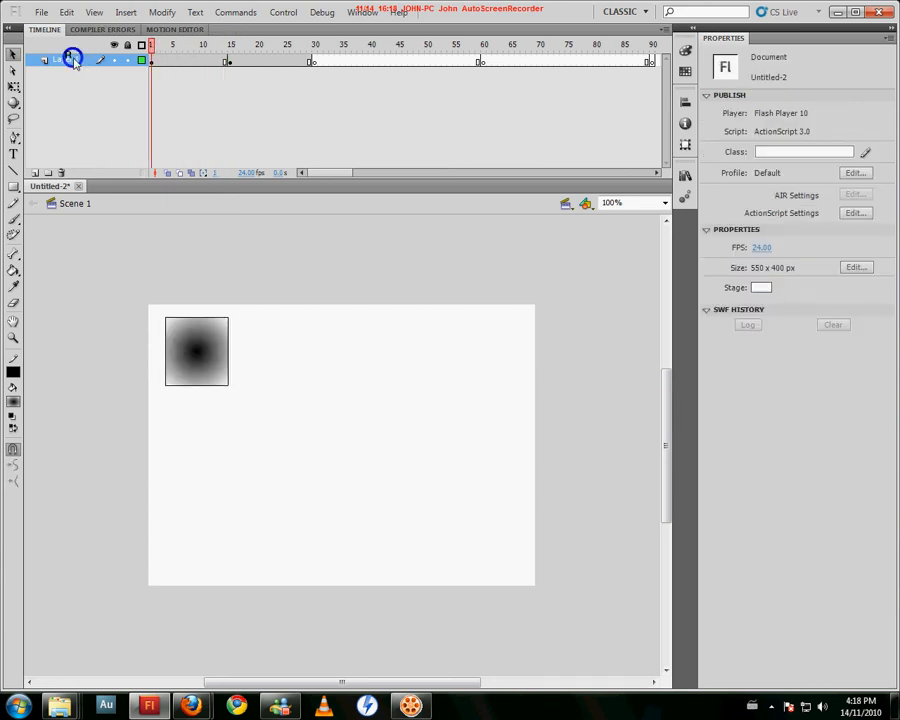
# Step: Add a new layer above Layer 1 and delete Layer 1
pyautogui.rightClick(72, 59)
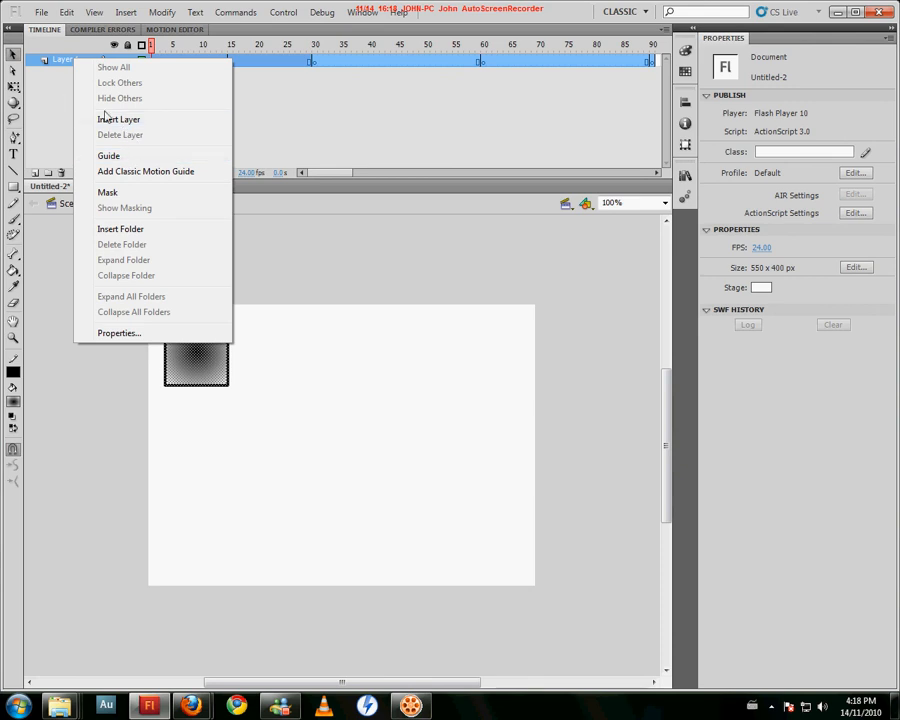
pyautogui.click(104, 119)
pyautogui.rightClick(60, 73)
pyautogui.click(137, 147)
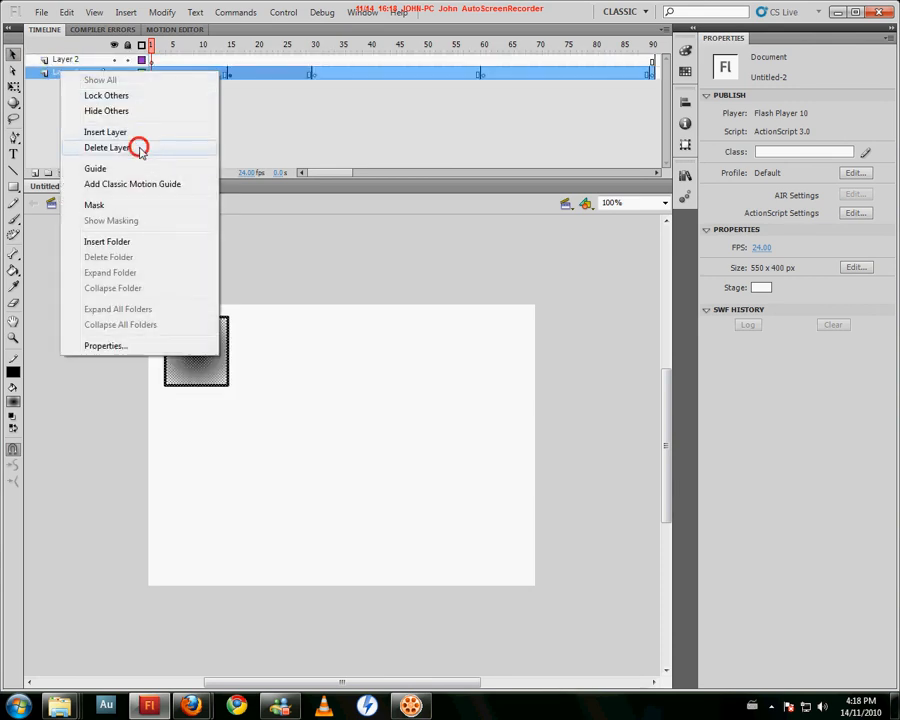
# Step: Remove the surplus frames up to frame 90 from Layer 2, leaving only an empty keyframe at frame 1
pyautogui.click(151, 61)
pyautogui.moveTo(152, 61); pyautogui.dragTo(366, 62)
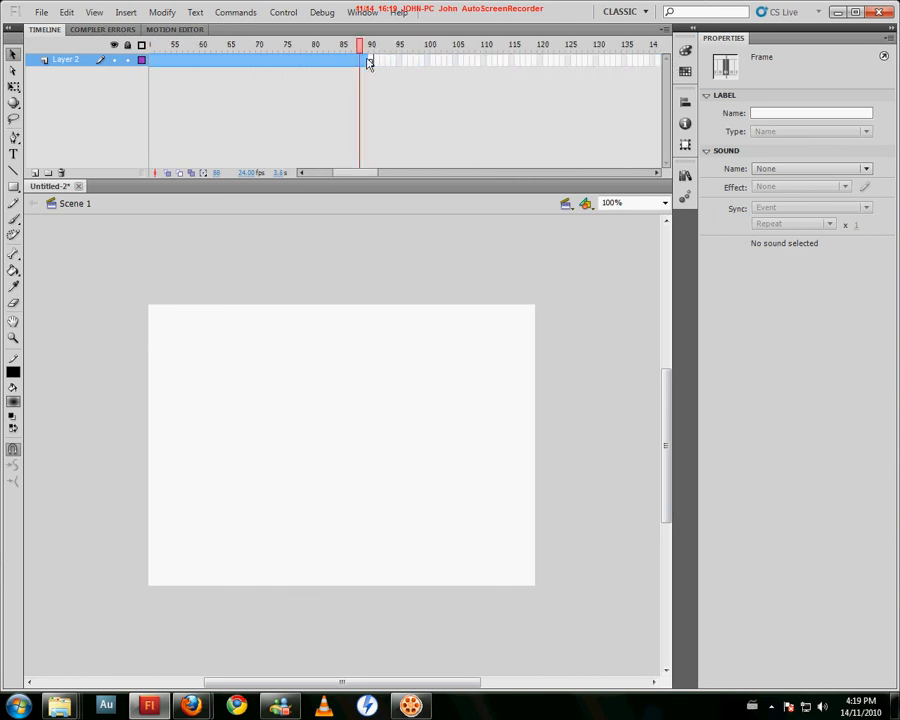
pyautogui.rightClick(369, 63)
pyautogui.click(450, 139)
pyautogui.click(334, 174)
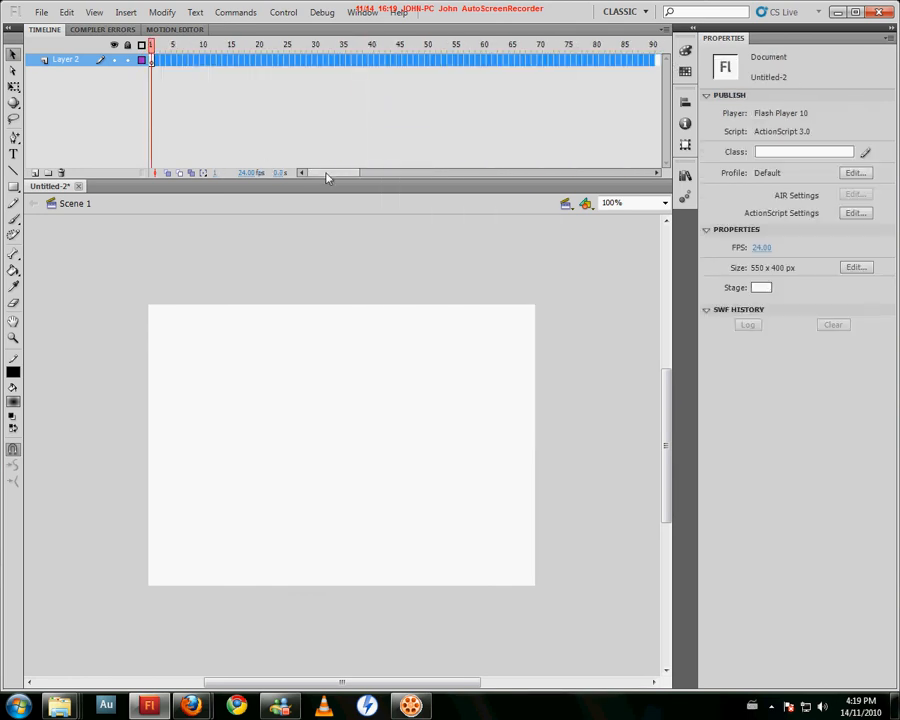
pyautogui.click(156, 84)
pyautogui.click(153, 60)
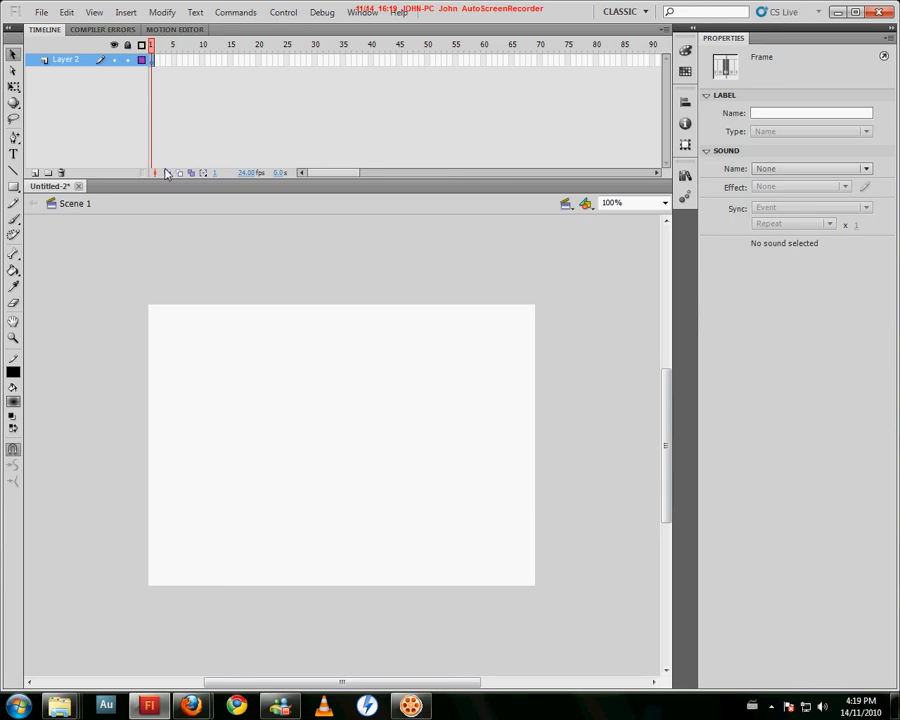
# Step: Draw a gradient-filled square about 85.5 px wide near the stage's upper-left corner on frame 1 of Layer 2
pyautogui.click(13, 186)
pyautogui.moveTo(170, 314); pyautogui.dragTo(230, 375)
pyautogui.click(13, 54)
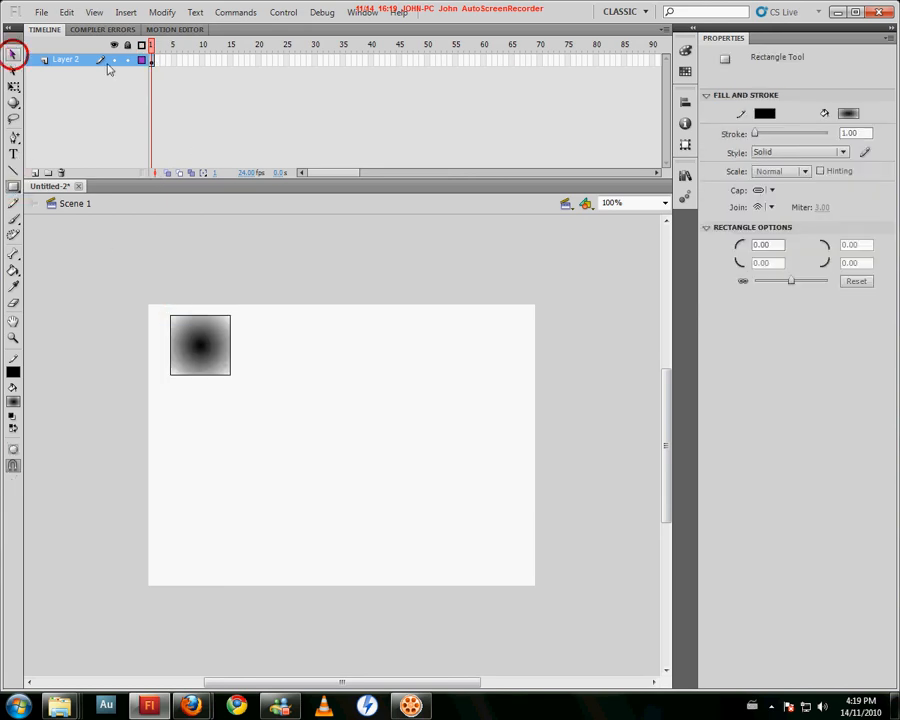
# Step: Insert a keyframe at frame 2 and shift the square slightly down and right to about X 44, Y 27
pyautogui.click(157, 61)
pyautogui.rightClick(157, 64)
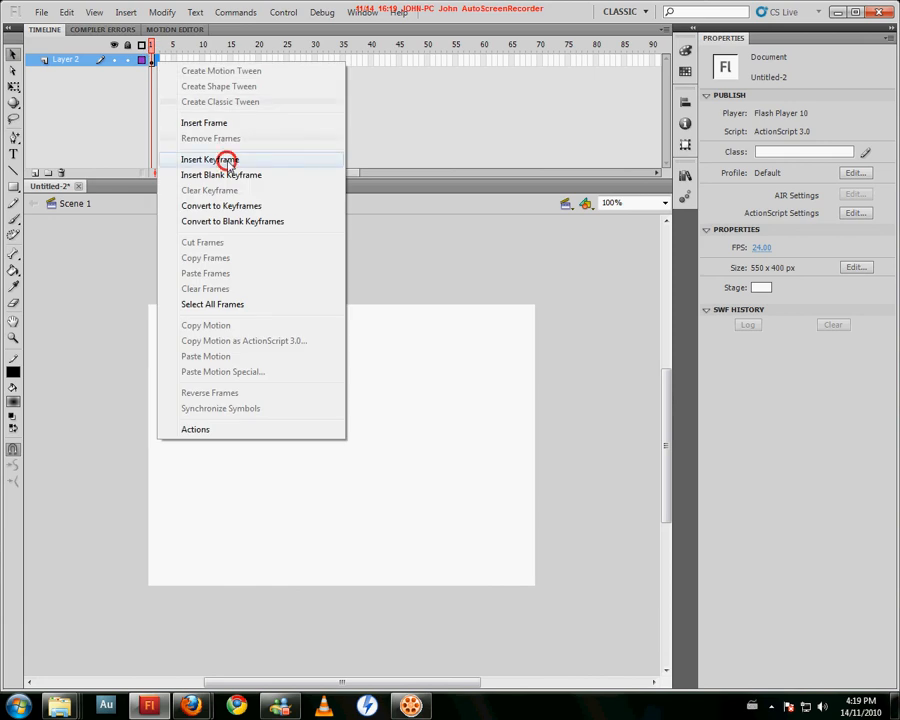
pyautogui.click(228, 158)
pyautogui.moveTo(208, 342); pyautogui.dragTo(216, 349)
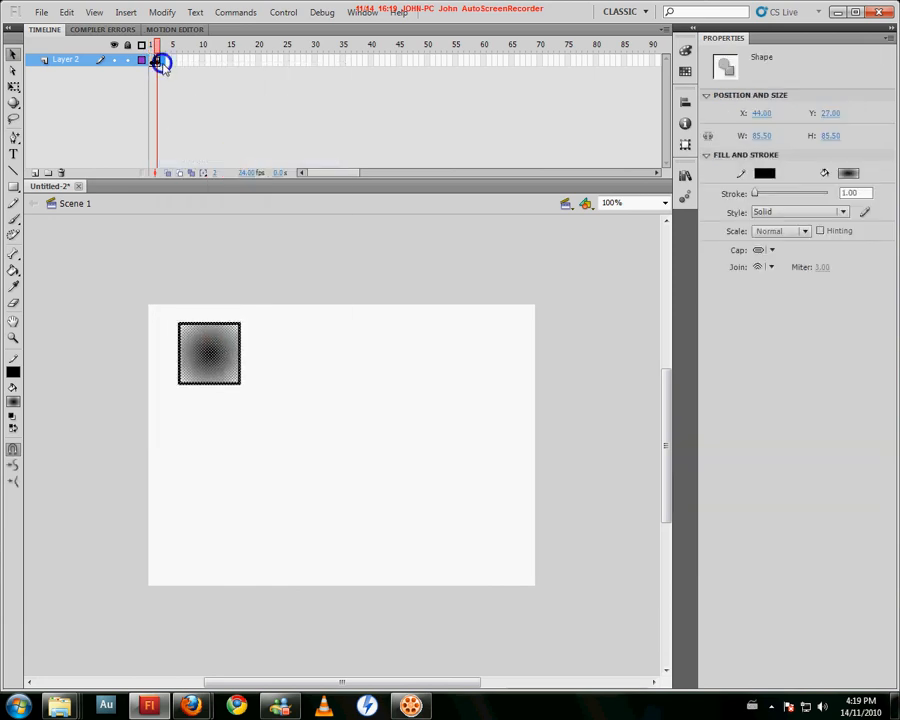
# Step: Insert a keyframe at frame 3 and shift the square further down and right to about X 59, Y 40
pyautogui.rightClick(161, 64)
pyautogui.click(230, 162)
pyautogui.moveTo(214, 348); pyautogui.dragTo(225, 357)
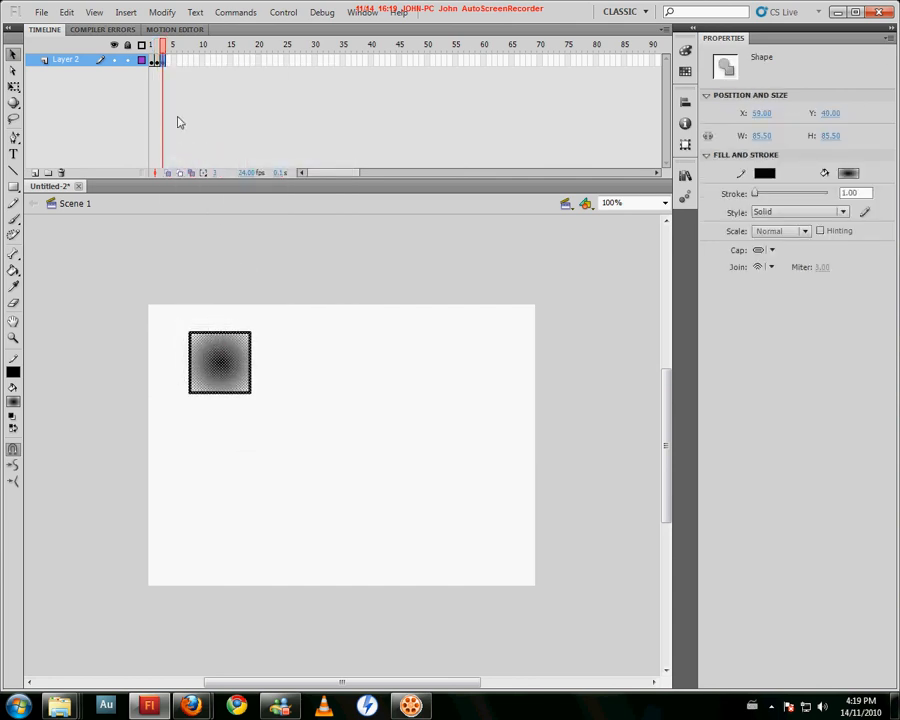
# Step: Insert keyframes at frames 4 and 5, shifting the square down and right on each, ending at about X 94, Y 70
pyautogui.rightClick(171, 63)
pyautogui.click(222, 157)
pyautogui.moveTo(230, 358); pyautogui.dragTo(245, 371)
pyautogui.rightClick(174, 61)
pyautogui.click(232, 160)
pyautogui.moveTo(240, 372); pyautogui.dragTo(254, 383)
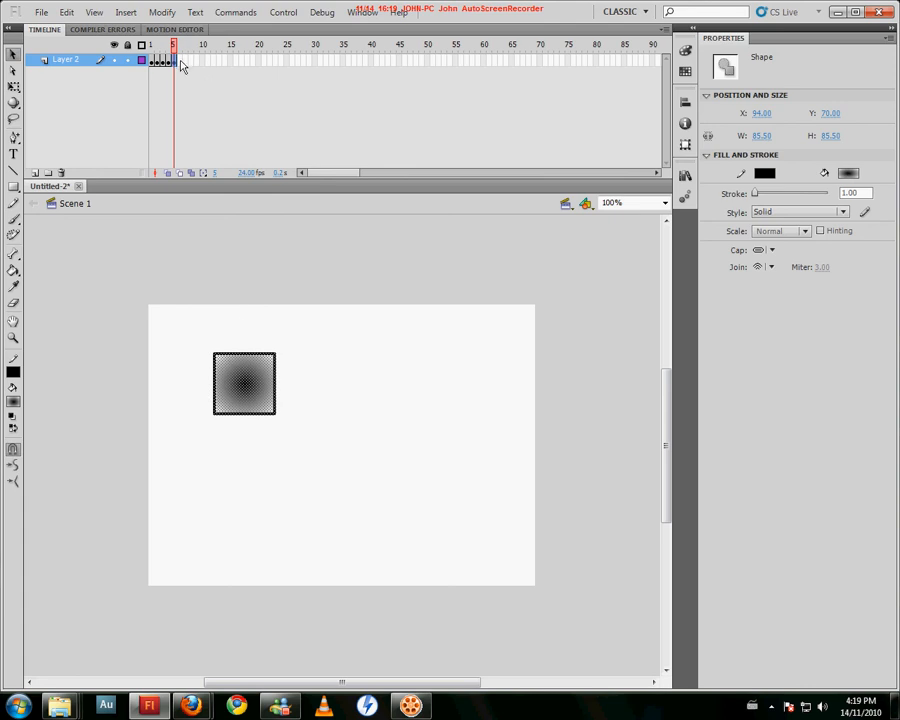
# Step: Insert a keyframe at frame 6 and shift the square slightly further down and right
pyautogui.rightClick(181, 61)
pyautogui.click(222, 157)
pyautogui.moveTo(254, 380); pyautogui.dragTo(267, 392)
# Step: Return the playhead to frame 1, play the animation in a test movie, and close the preview
pyautogui.moveTo(178, 45); pyautogui.dragTo(151, 45)
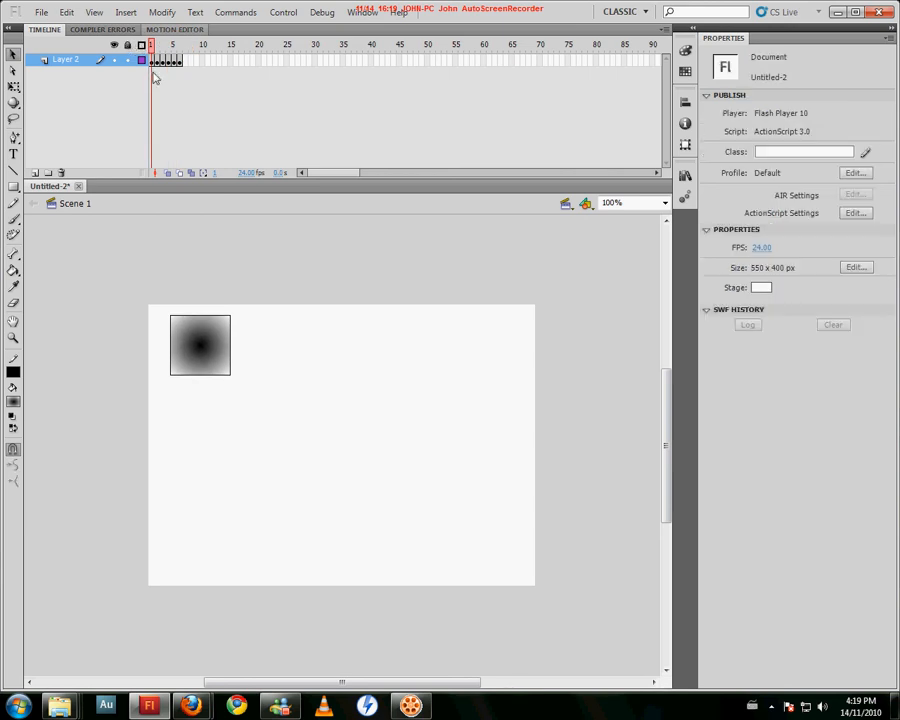
pyautogui.hotkey('ctrl', 'Return')
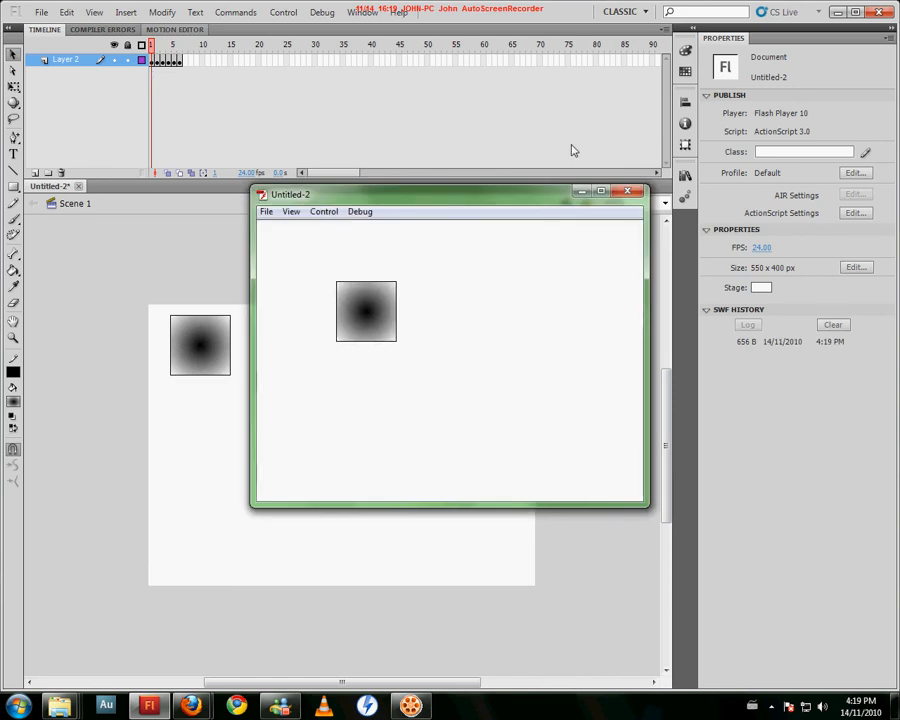
pyautogui.click(626, 193)
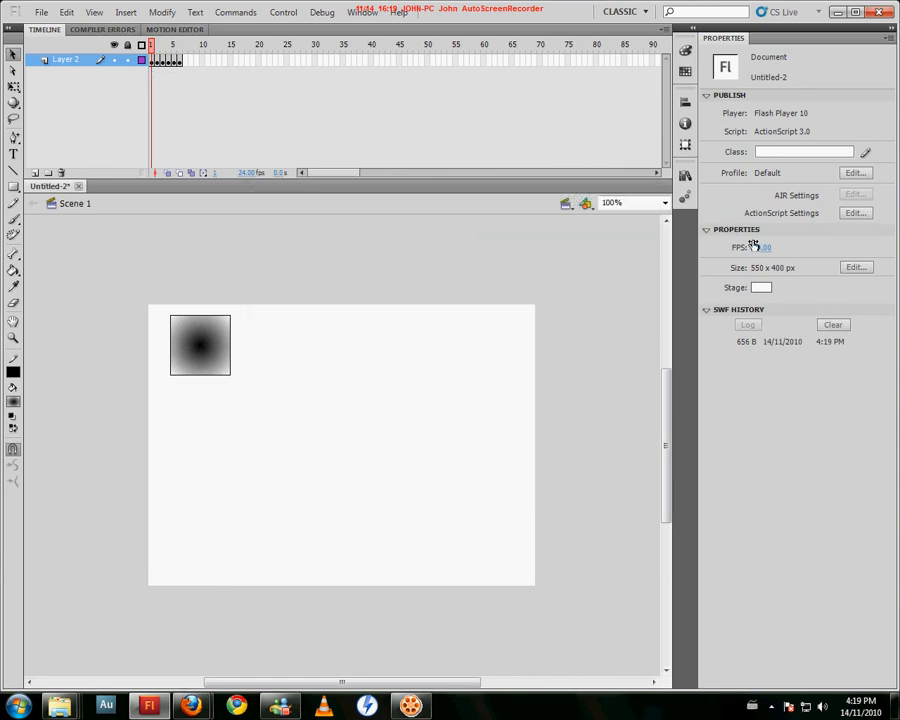
# Step: Set the document's frame rate to 9 fps and preview the slower animation in a test movie
pyautogui.click(762, 248)
pyautogui.write('3')
pyautogui.press('Return')
pyautogui.hotkey('ctrl', 'Return')
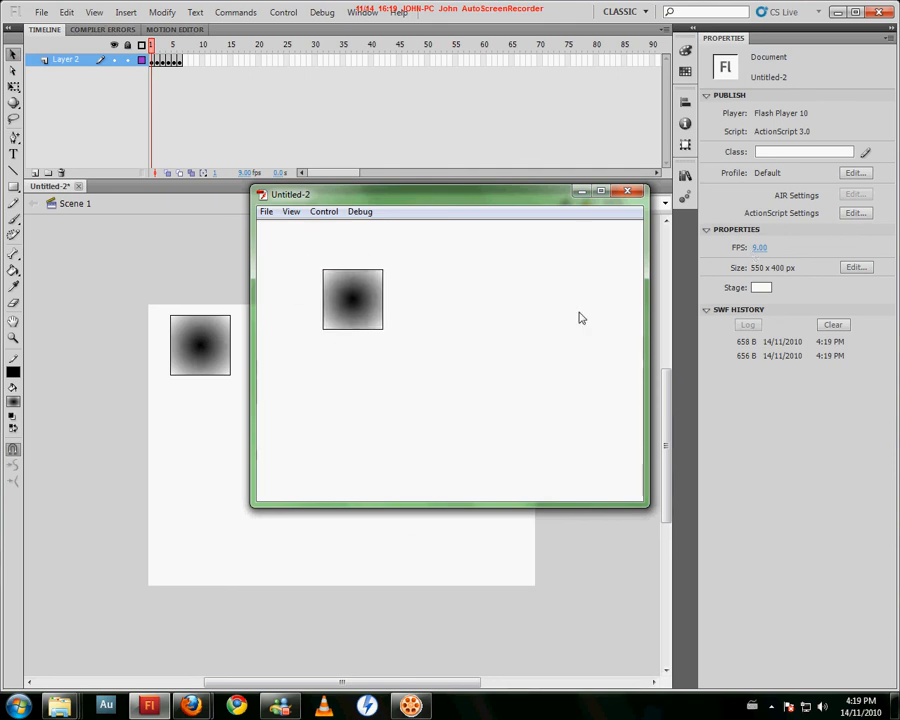
pyautogui.click(627, 191)
# Step: Set the document's frame rate to 30 fps
pyautogui.click(758, 248)
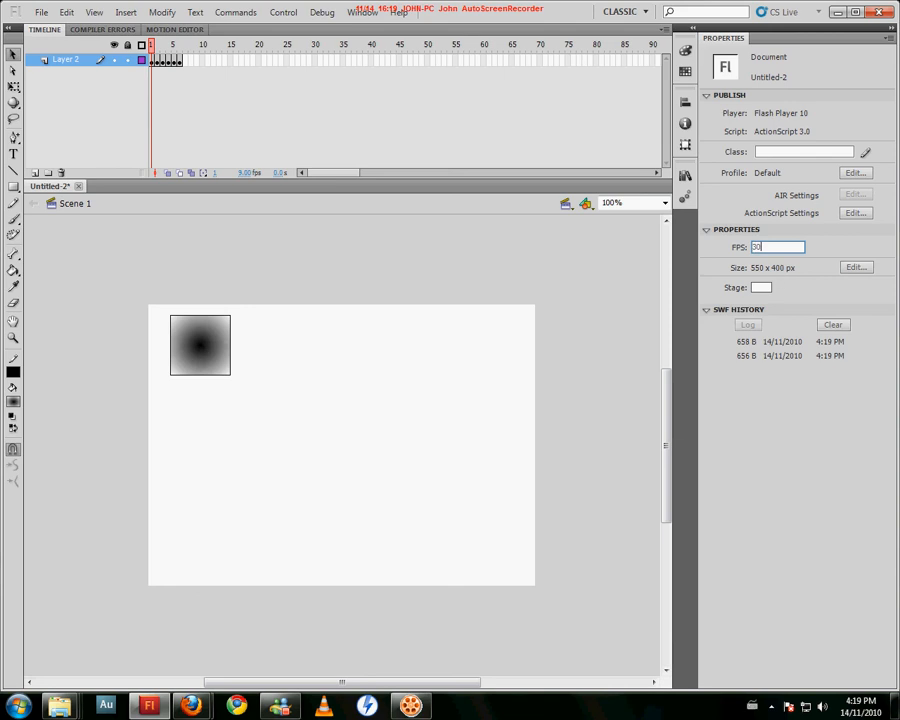
pyautogui.write('30')
pyautogui.click(532, 244)
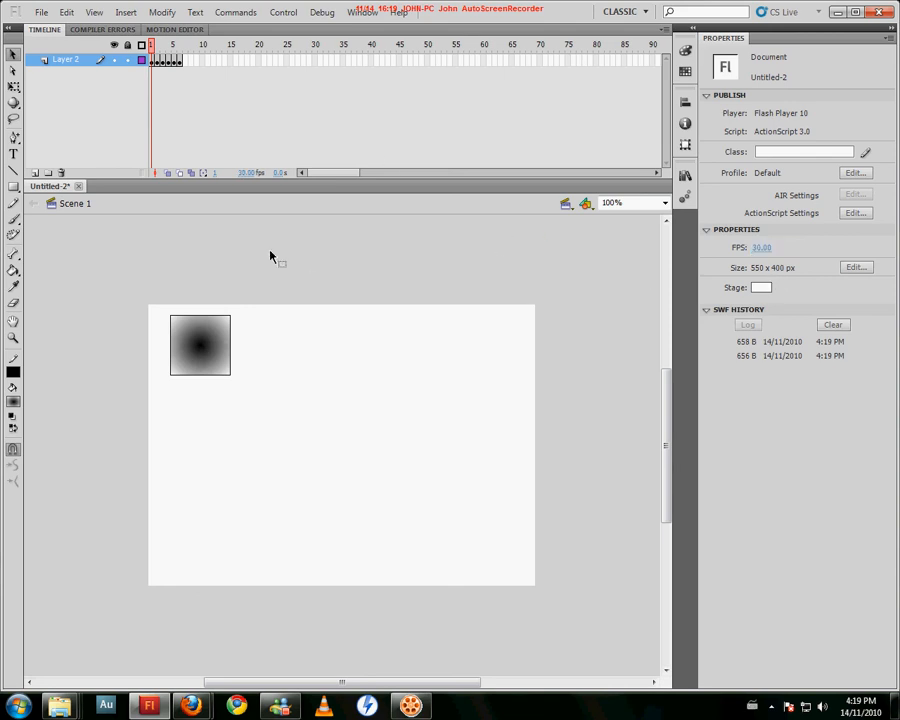
# Step: Remove frames 2 to 6 from Layer 2, keeping only the square's keyframe at frame 1
pyautogui.click(205, 352)
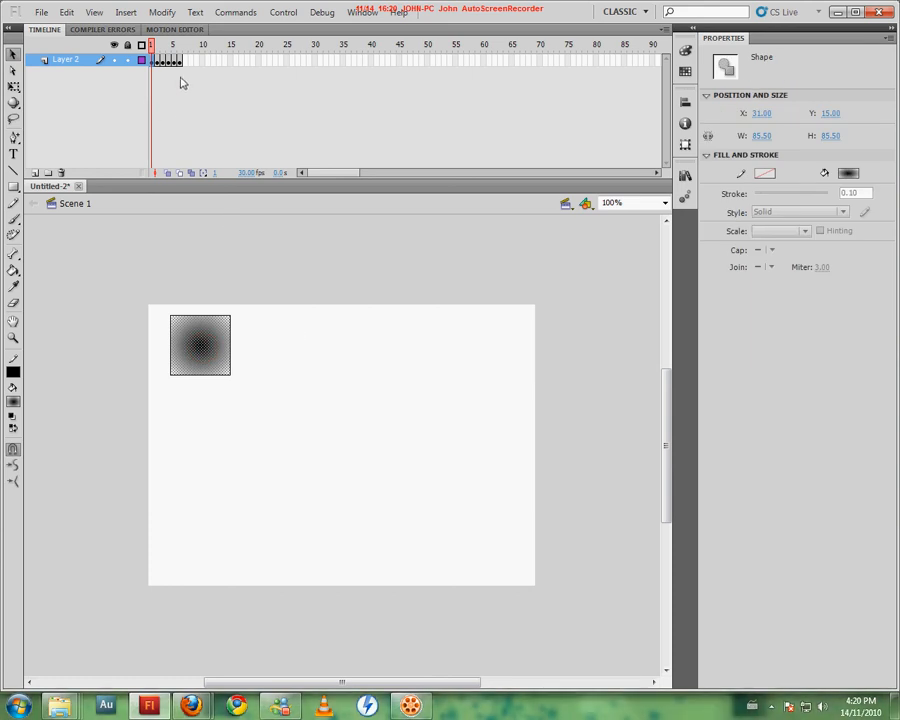
pyautogui.click(177, 61)
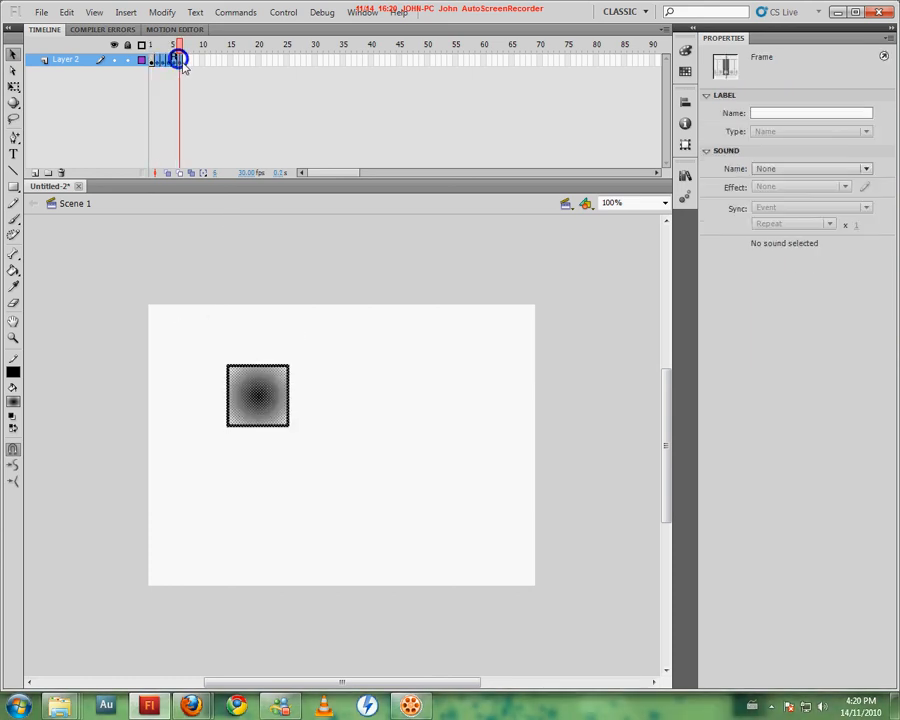
pyautogui.rightClick(180, 61)
pyautogui.click(253, 136)
# Step: Create a motion tween on frame 1, converting the square to a symbol, and extend the tween span to frame 60
pyautogui.rightClick(153, 66)
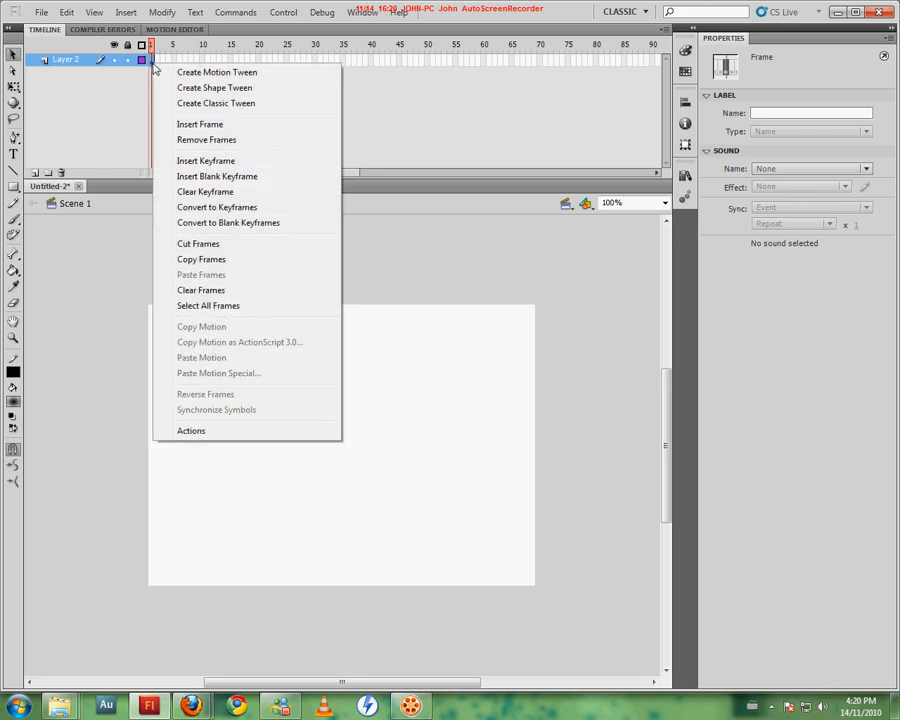
pyautogui.click(237, 75)
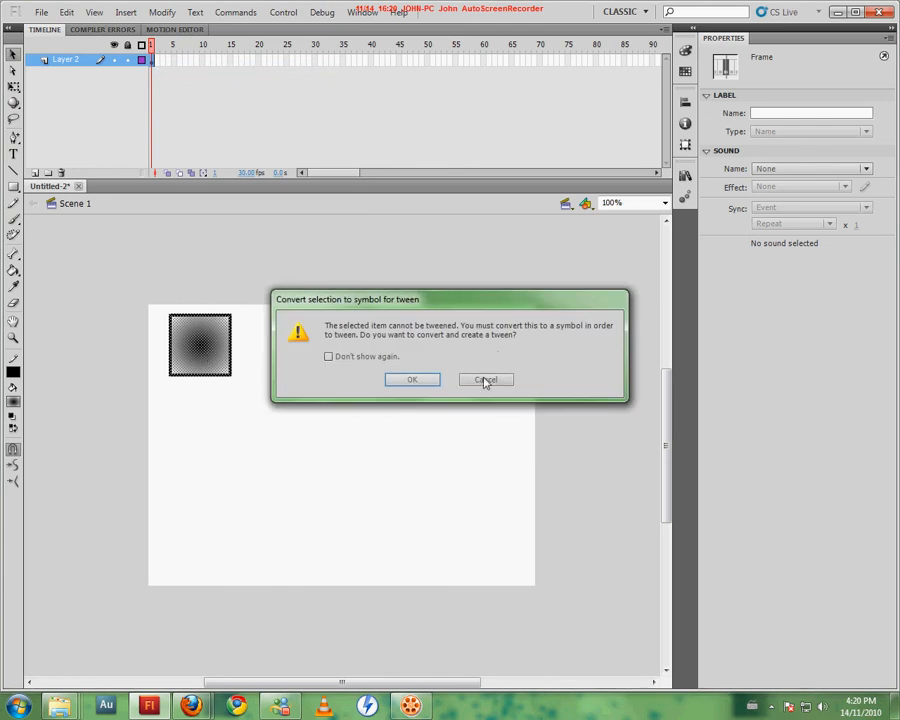
pyautogui.click(426, 379)
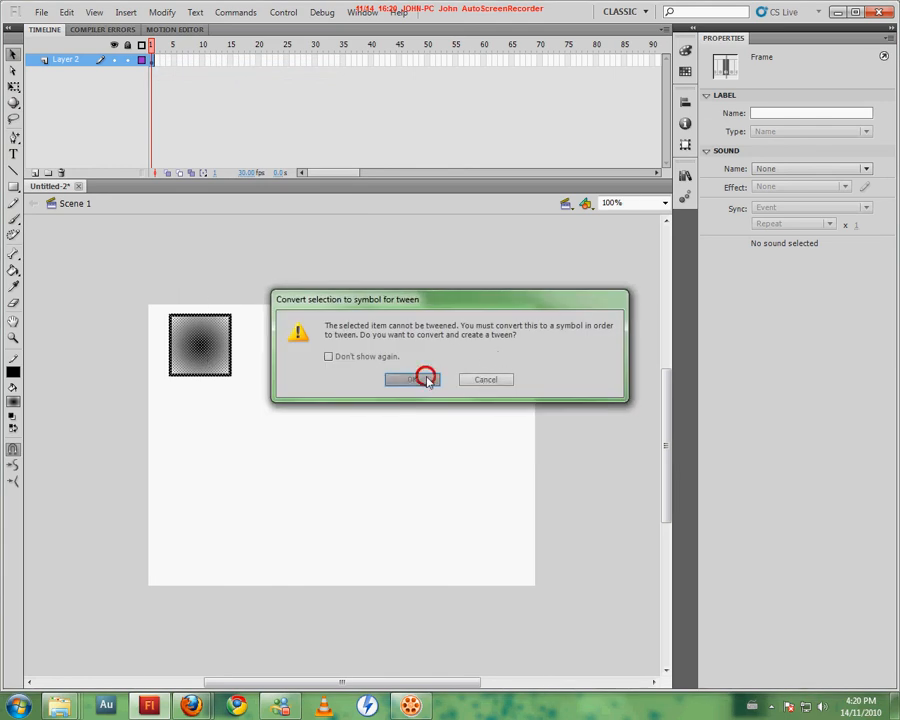
pyautogui.click(320, 84)
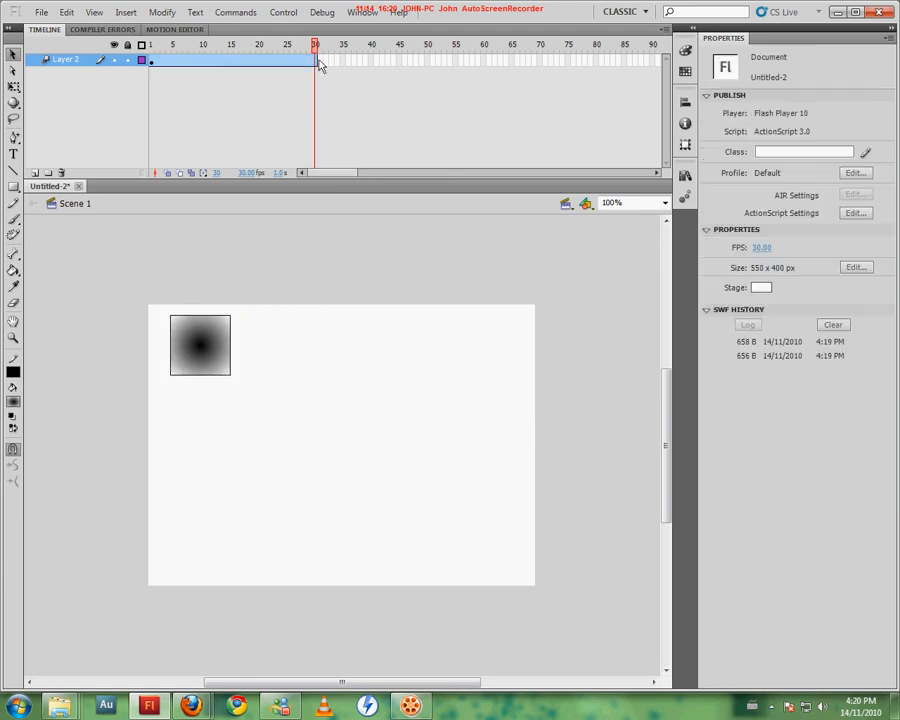
pyautogui.moveTo(316, 60); pyautogui.dragTo(487, 71)
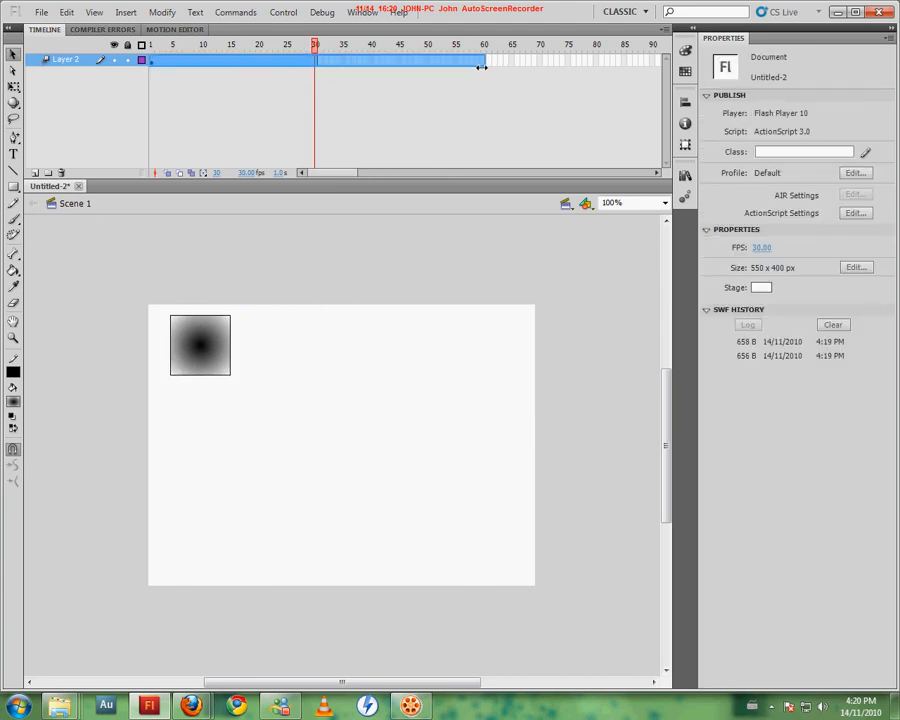
pyautogui.click(483, 62)
# Step: Review the keyframe types available at frame 60 and check the library for the square's symbol
pyautogui.rightClick(484, 62)
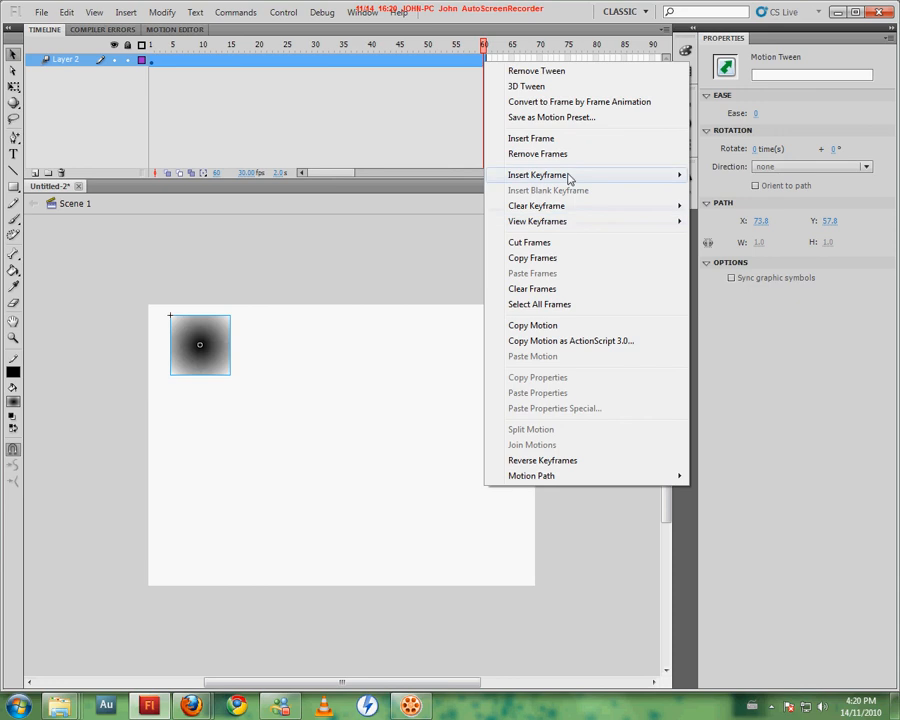
pyautogui.moveTo(569, 178)
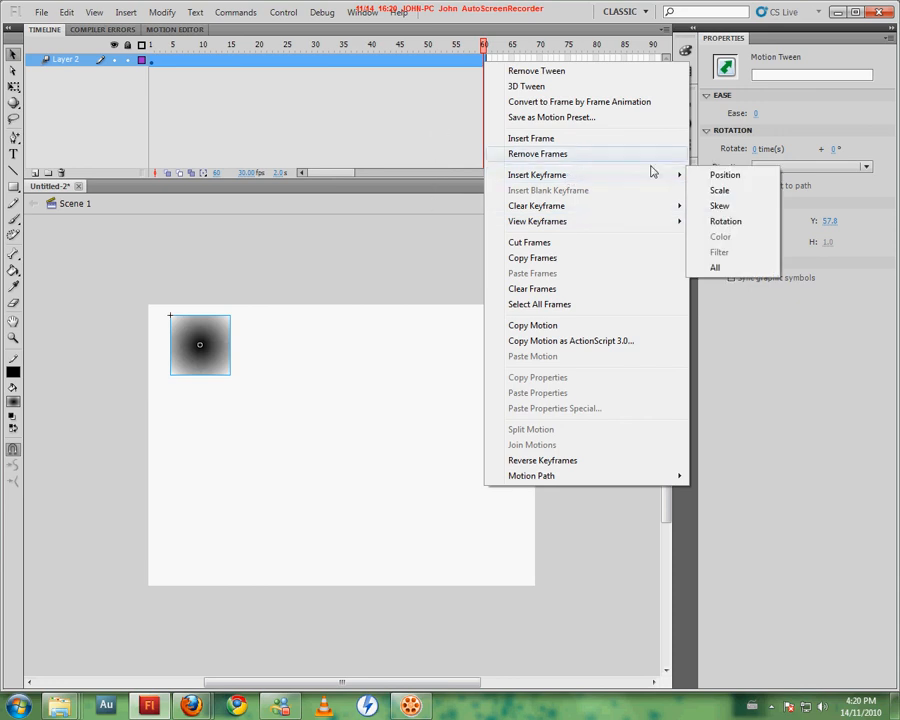
pyautogui.click(352, 133)
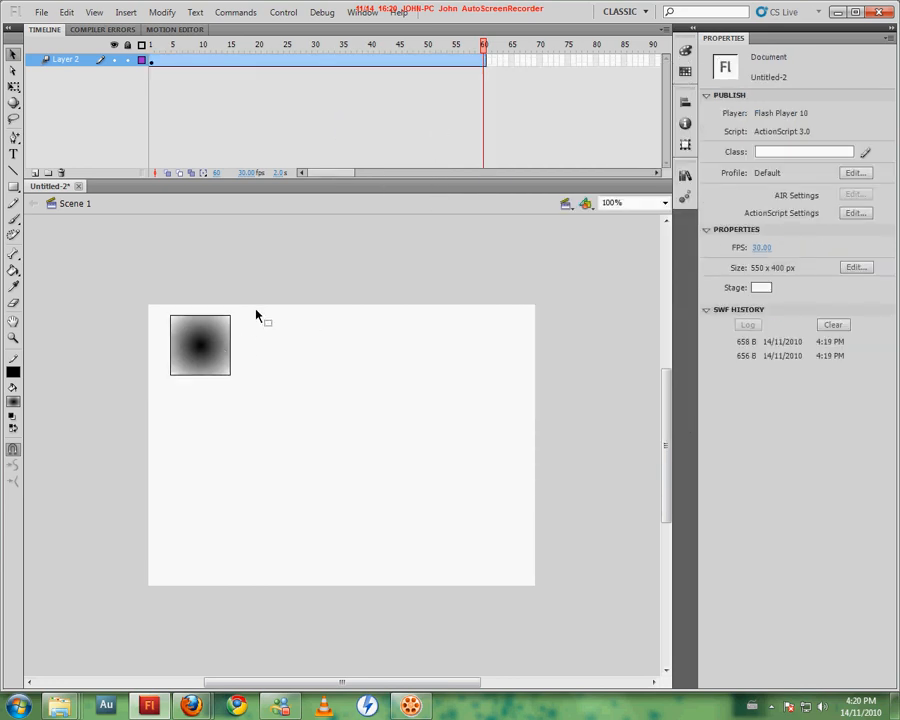
pyautogui.click(685, 175)
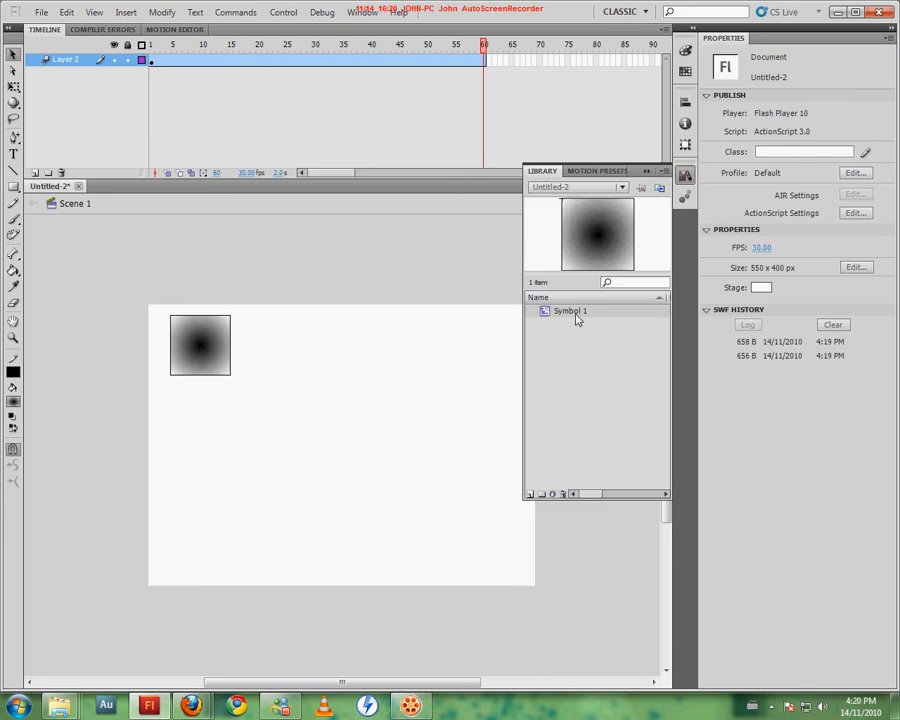
pyautogui.click(354, 236)
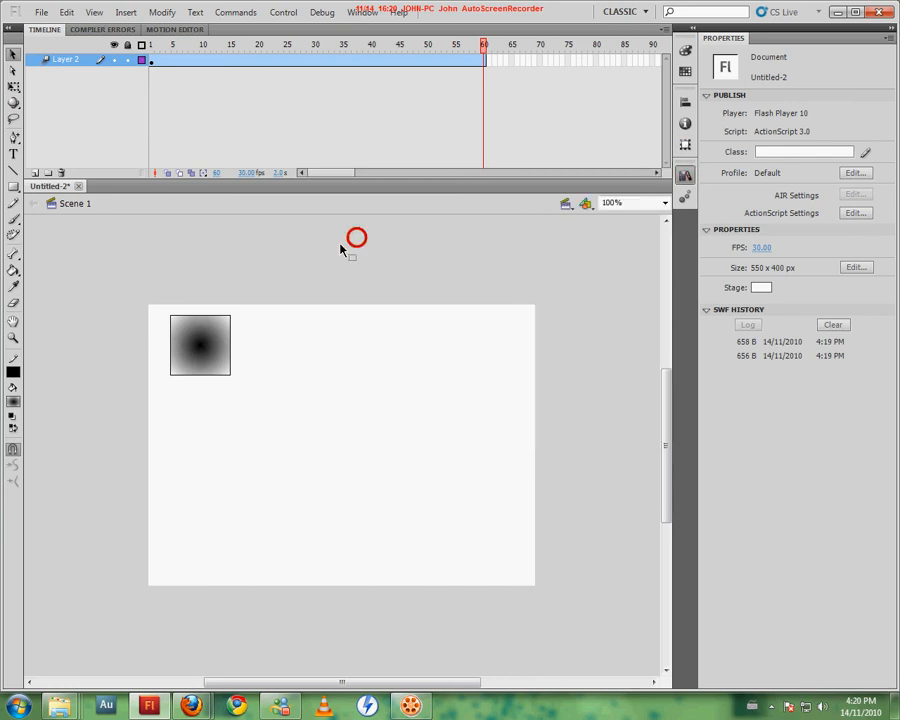
# Step: Move the square at frame 60 to about X 422, Y 276 near the stage's lower-right corner and test the movie
pyautogui.moveTo(198, 346); pyautogui.dragTo(475, 535)
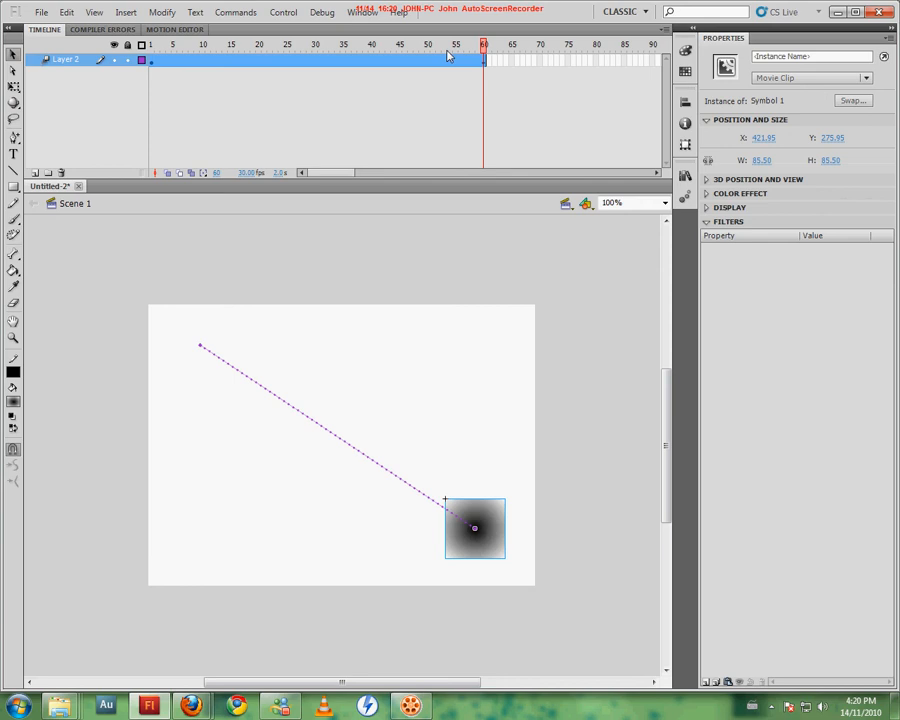
pyautogui.hotkey('ctrl', 'Return')
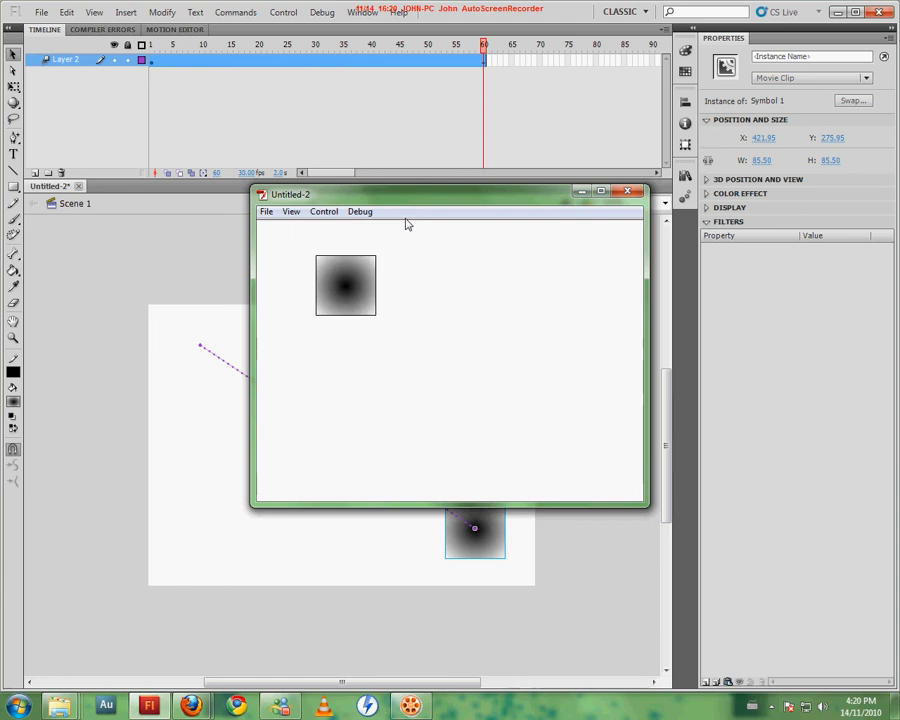
pyautogui.click(627, 191)
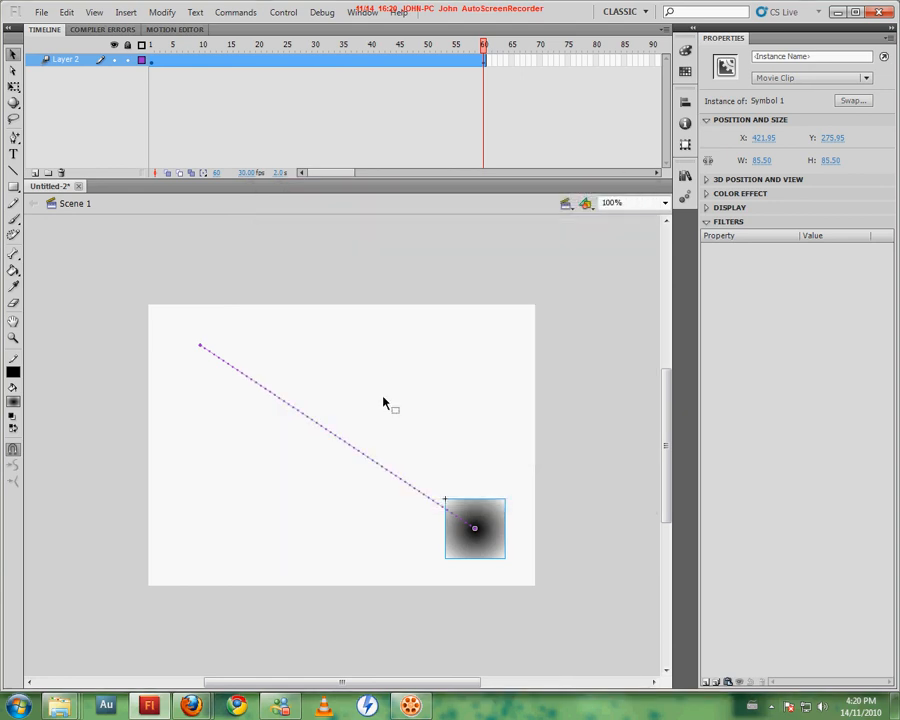
# Step: Bend the straight motion path into a curve bulging up and right, and test the movie
pyautogui.moveTo(335, 440); pyautogui.dragTo(401, 372)
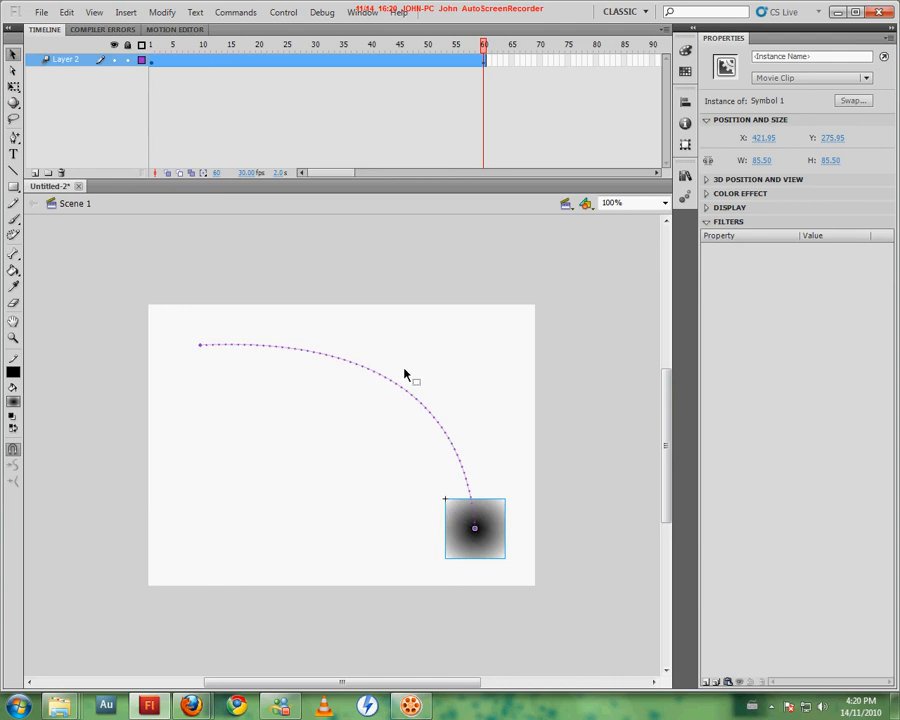
pyautogui.hotkey('ctrl', 'Return')
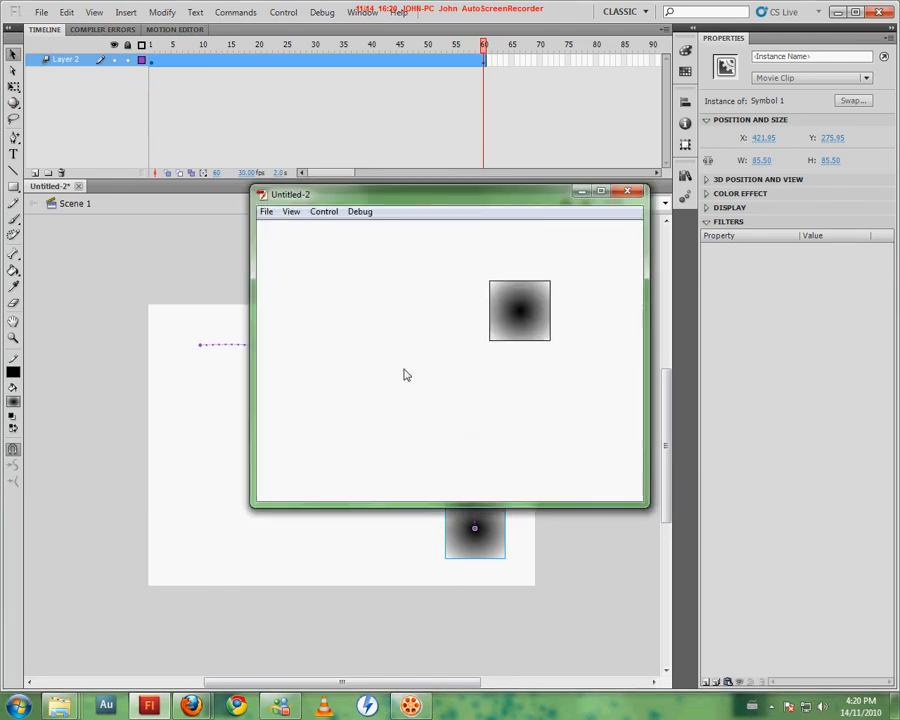
pyautogui.click(627, 191)
# Step: Delete the square from the stage and remove all the tween frames from Layer 2
pyautogui.click(473, 382)
pyautogui.click(485, 548)
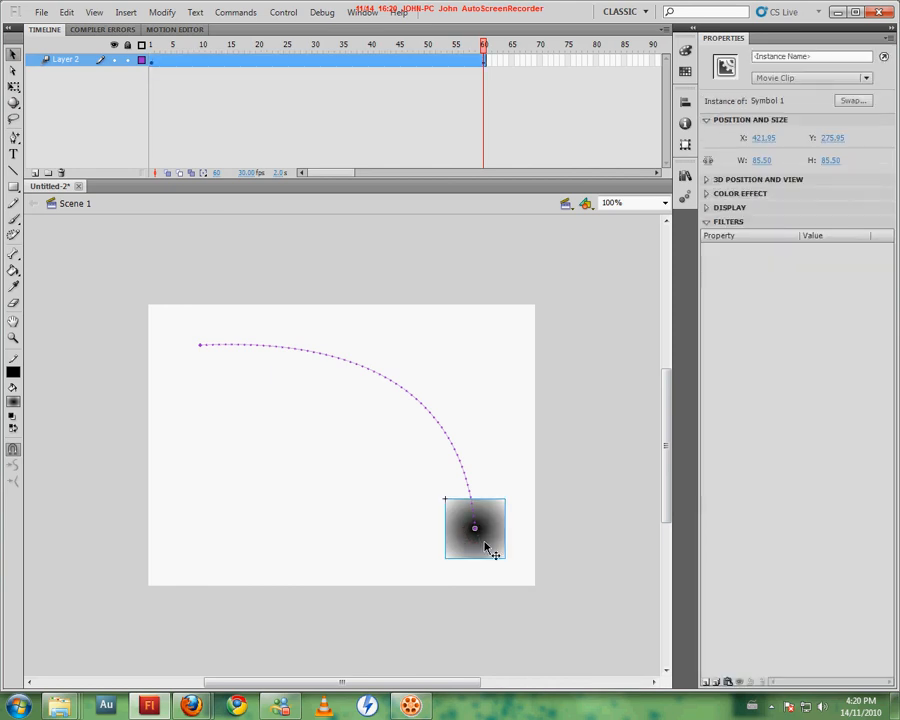
pyautogui.press('Delete')
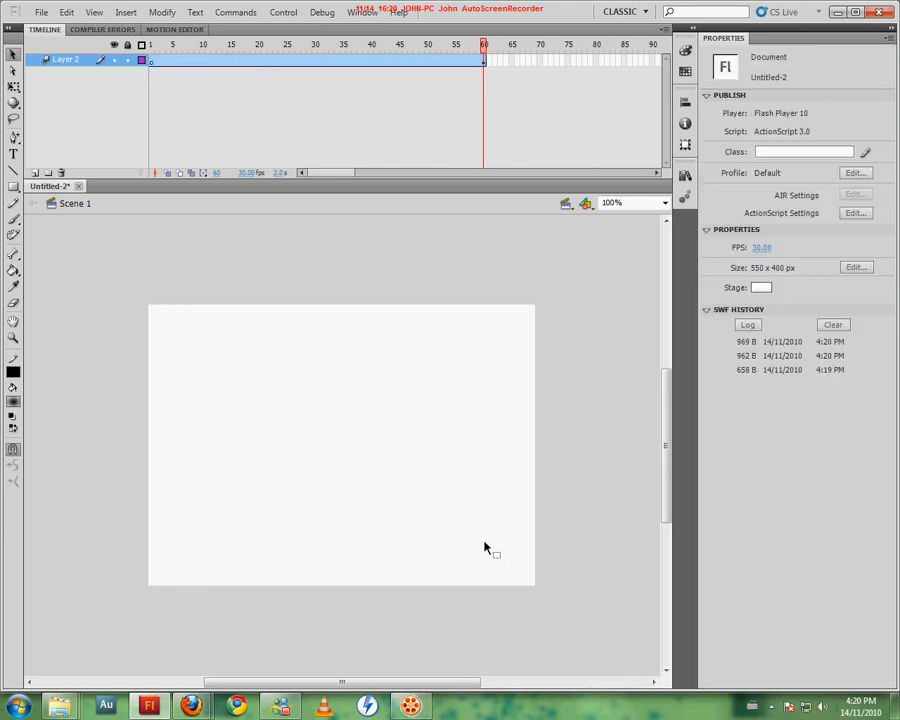
pyautogui.moveTo(492, 66); pyautogui.dragTo(150, 65)
pyautogui.rightClick(152, 62)
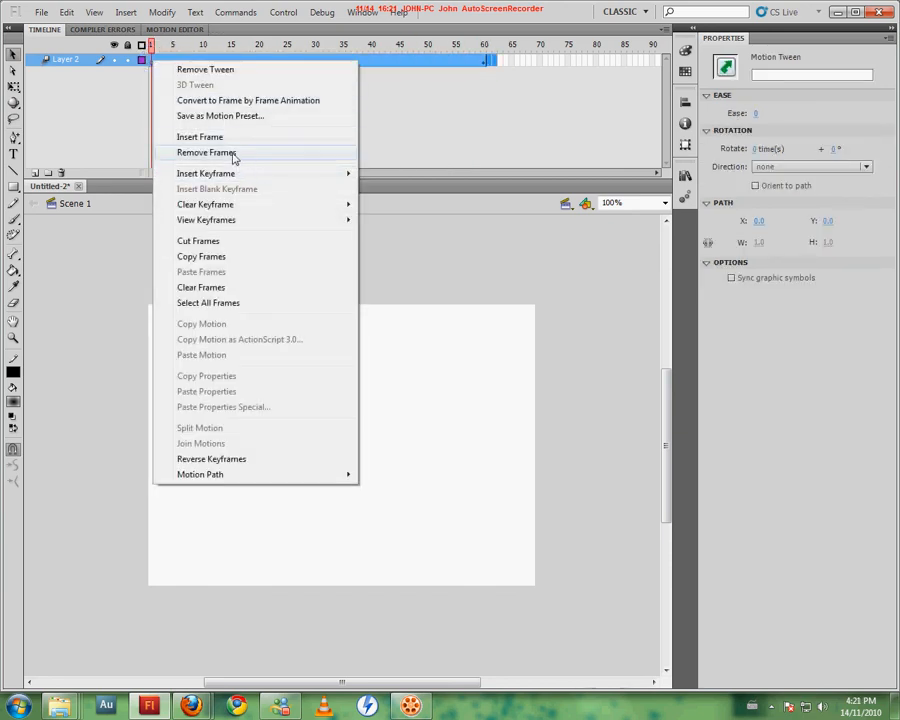
pyautogui.click(232, 153)
pyautogui.rightClick(152, 58)
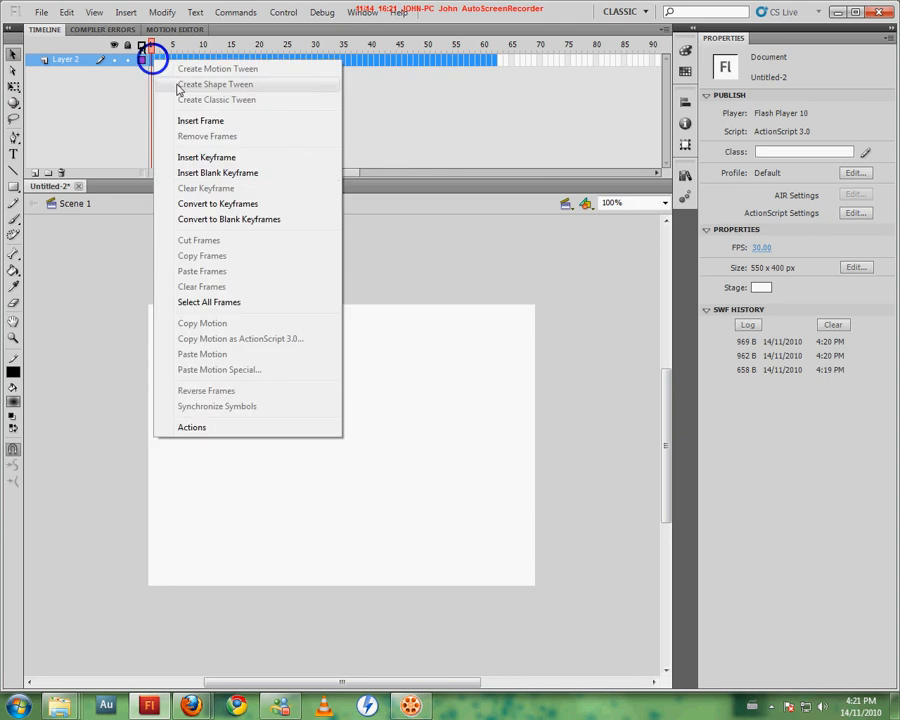
pyautogui.click(262, 158)
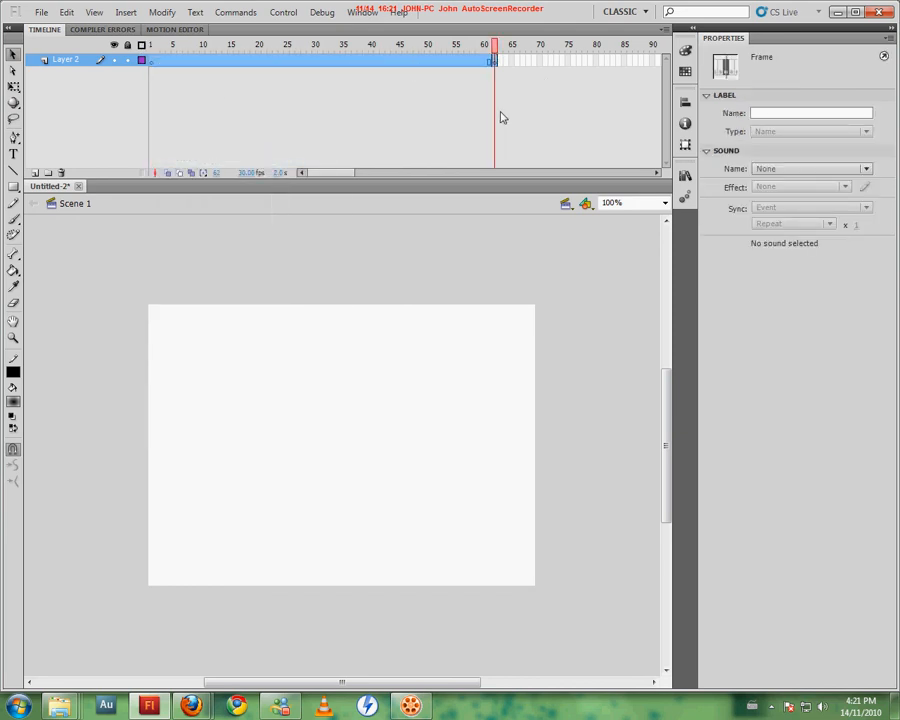
pyautogui.hotkey('ctrl', 'z')
pyautogui.click(163, 84)
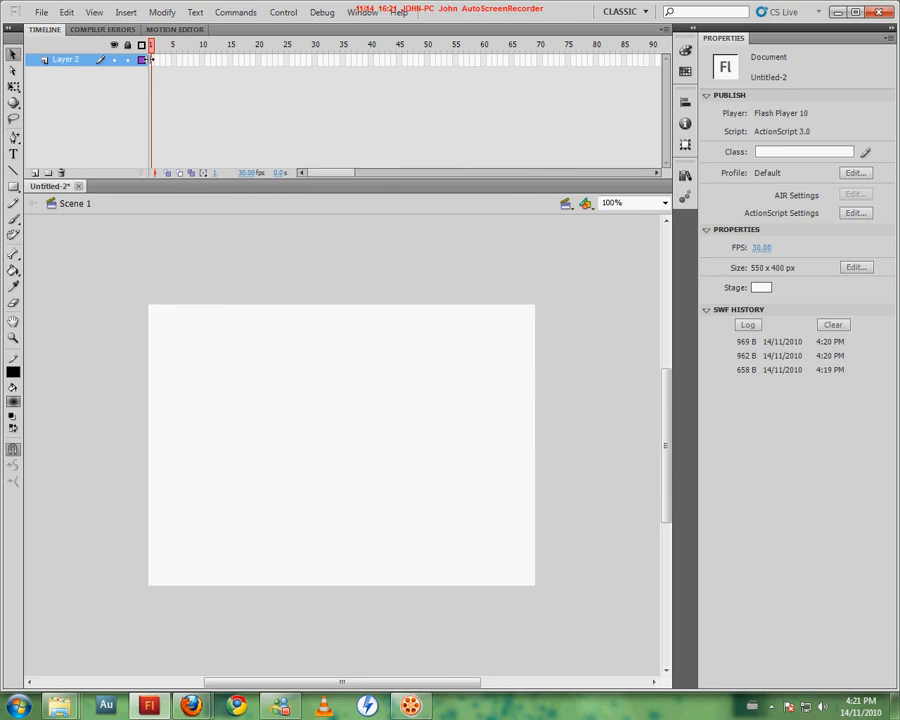
# Step: Insert a keyframe at frame 1 of the emptied Layer 2
pyautogui.rightClick(155, 67)
pyautogui.click(232, 160)
pyautogui.click(201, 117)
pyautogui.click(685, 175)
pyautogui.click(472, 255)
# Step: Draw a gradient-filled rectangle about 188 by 124 px near the stage's centre and select both its fill and stroke
pyautogui.click(13, 186)
pyautogui.moveTo(263, 407)
pyautogui.mouseDown()
pyautogui.moveTo(325, 438)
pyautogui.moveTo(395, 493)
pyautogui.mouseUp()
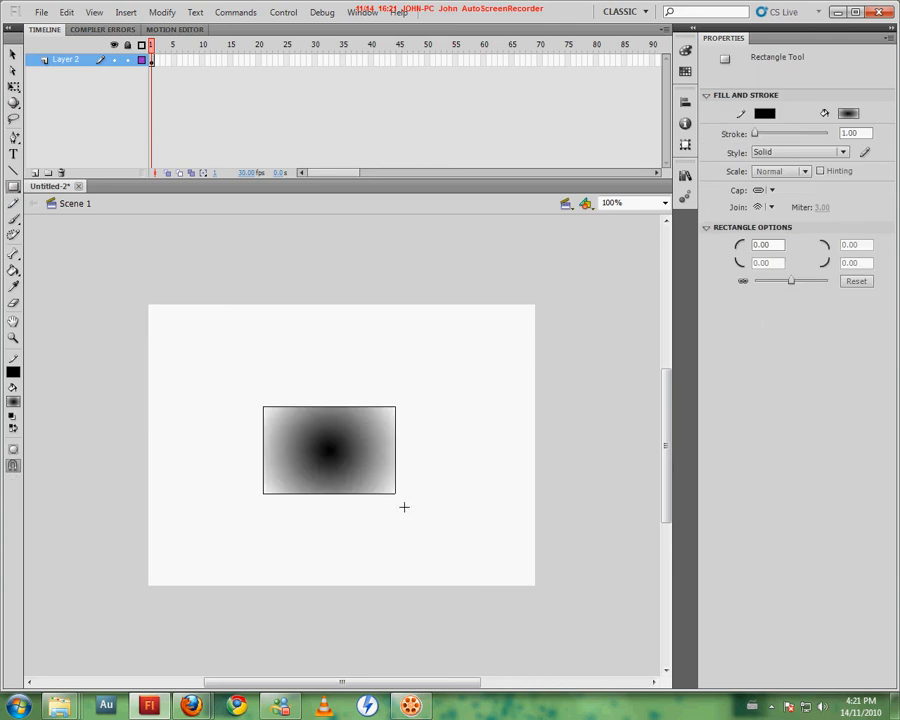
pyautogui.press('v')
pyautogui.moveTo(243, 346); pyautogui.dragTo(412, 553)
pyautogui.moveTo(221, 357); pyautogui.dragTo(458, 565)
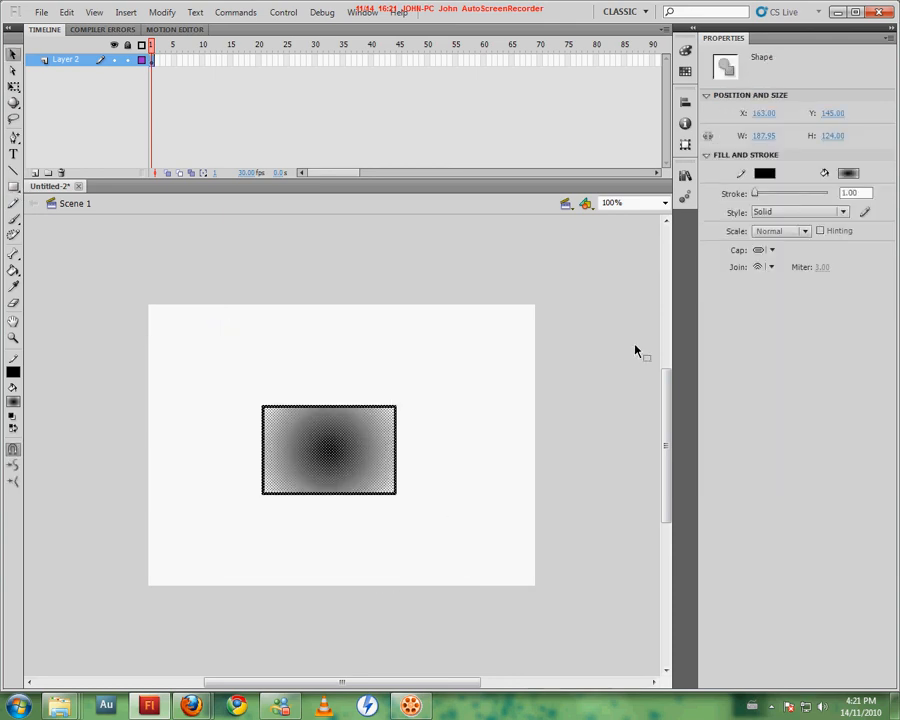
# Step: Set the rectangle's stroke height to 0.10 and view the available stroke style and scale options
pyautogui.moveTo(755, 195)
pyautogui.mouseDown()
pyautogui.moveTo(778, 195)
pyautogui.moveTo(718, 195)
pyautogui.moveTo(748, 205)
pyautogui.mouseUp()
pyautogui.click(781, 211)
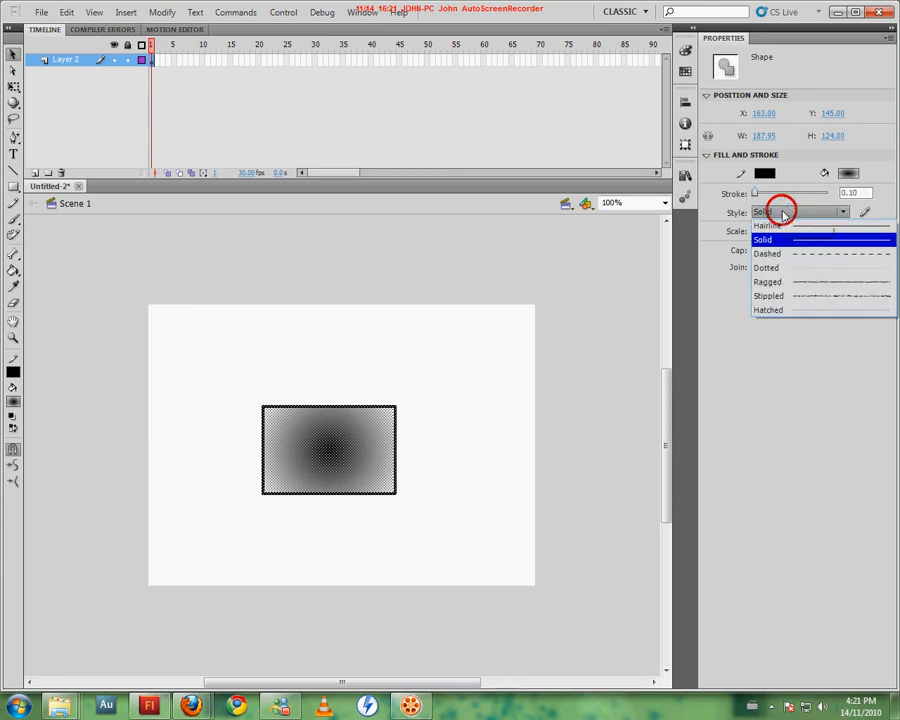
pyautogui.click(737, 207)
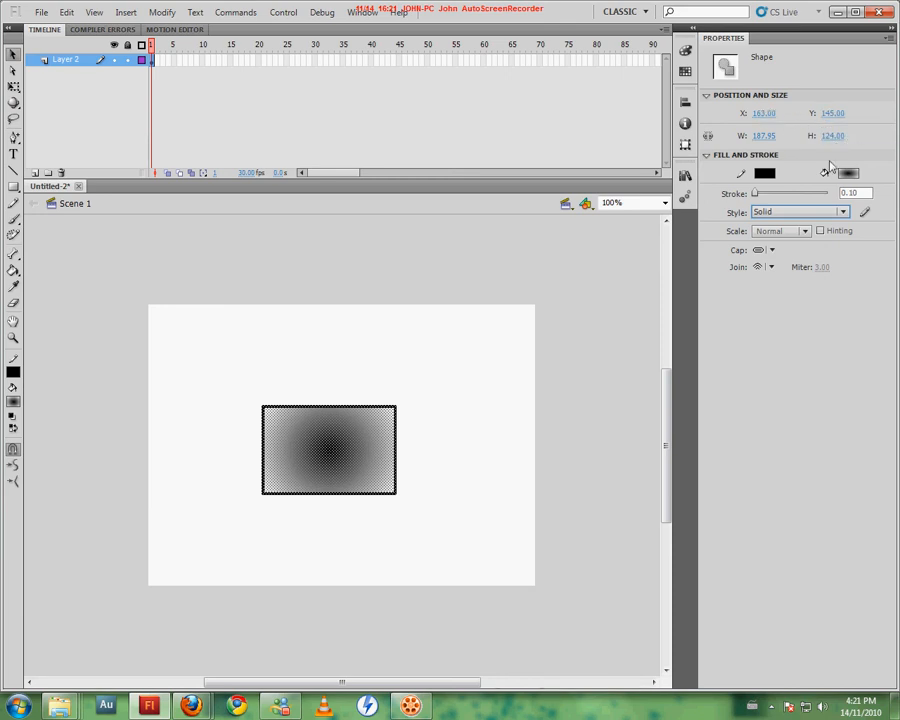
pyautogui.click(800, 232)
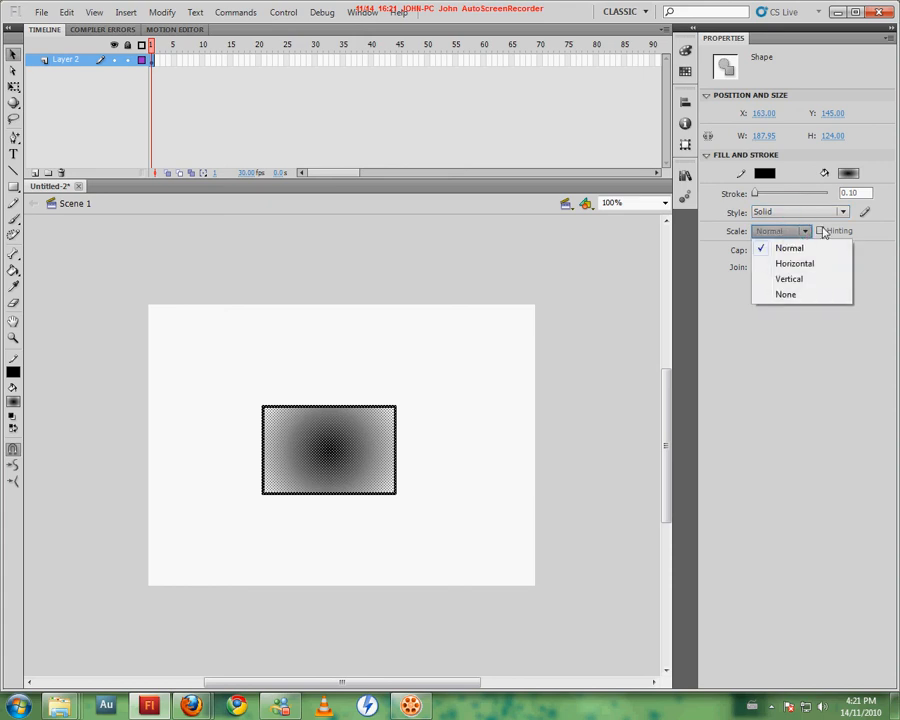
pyautogui.click(720, 235)
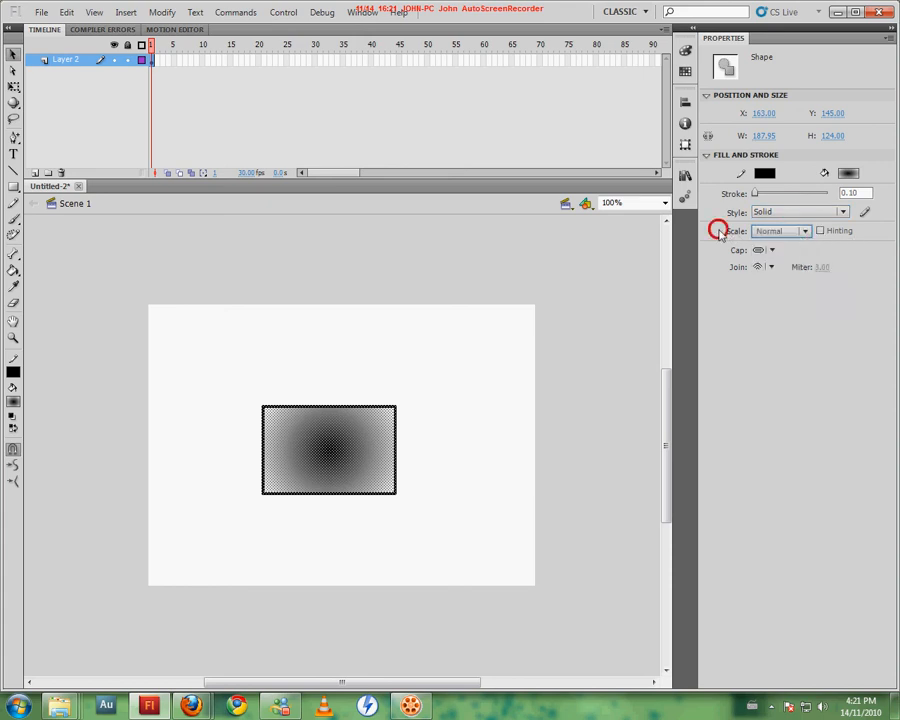
pyautogui.hotkey('ctrl', 't')
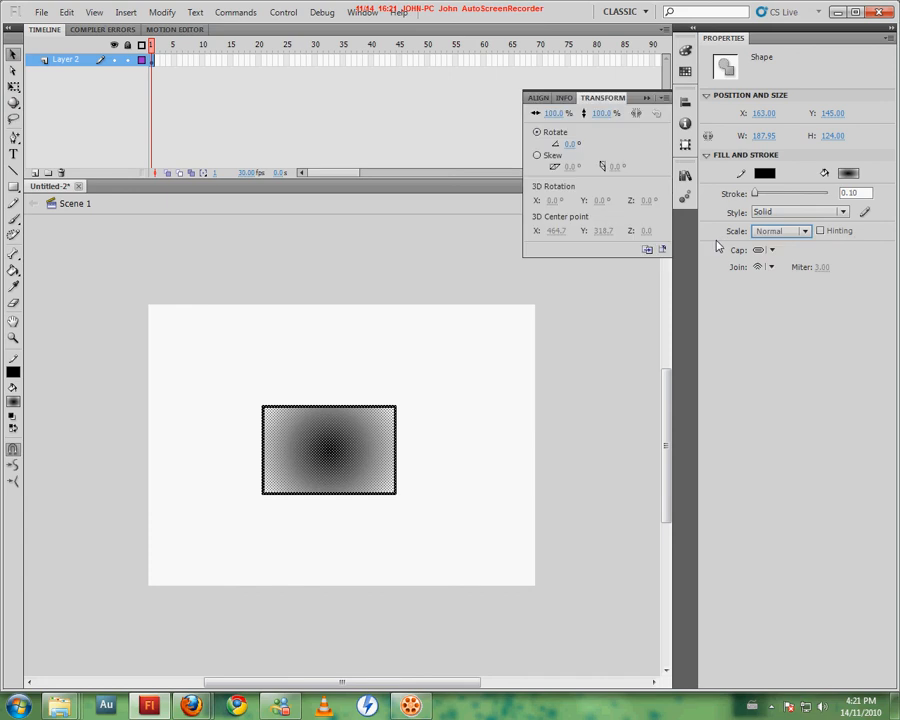
pyautogui.click(457, 335)
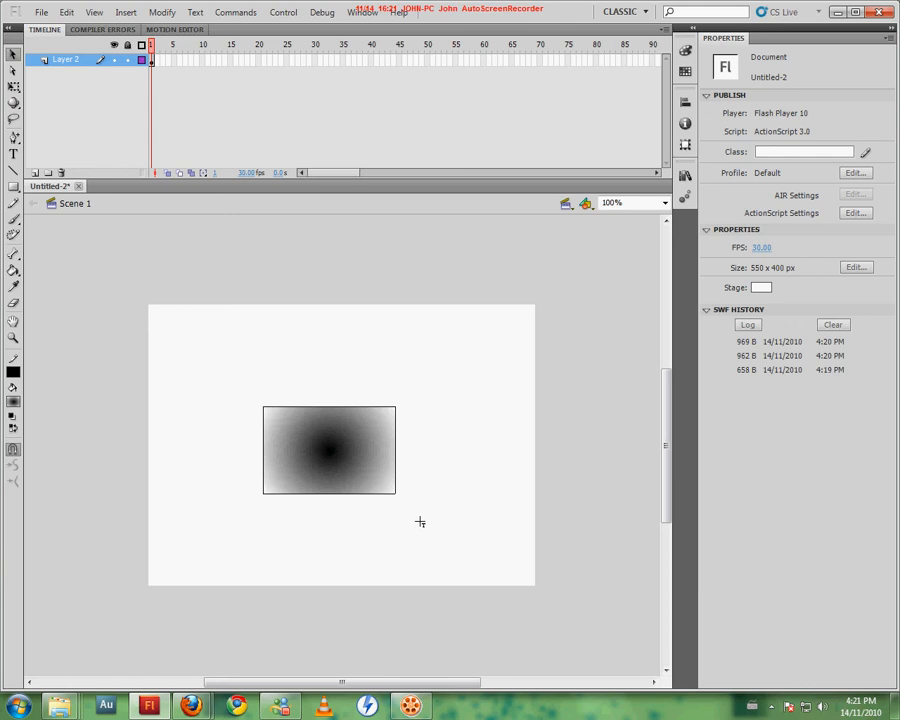
pyautogui.press('t')
pyautogui.click(237, 366)
pyautogui.click(197, 370)
pyautogui.press('c')
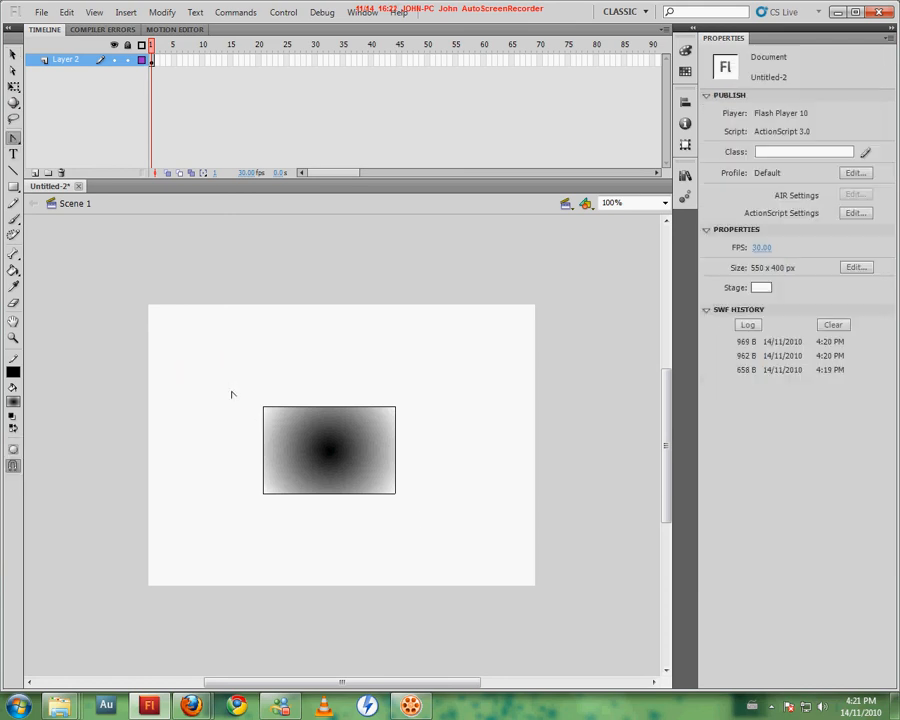
# Step: Select the rectangle's fill and outline together and show its Free Transform handles
pyautogui.press('v')
pyautogui.moveTo(243, 384); pyautogui.dragTo(492, 563)
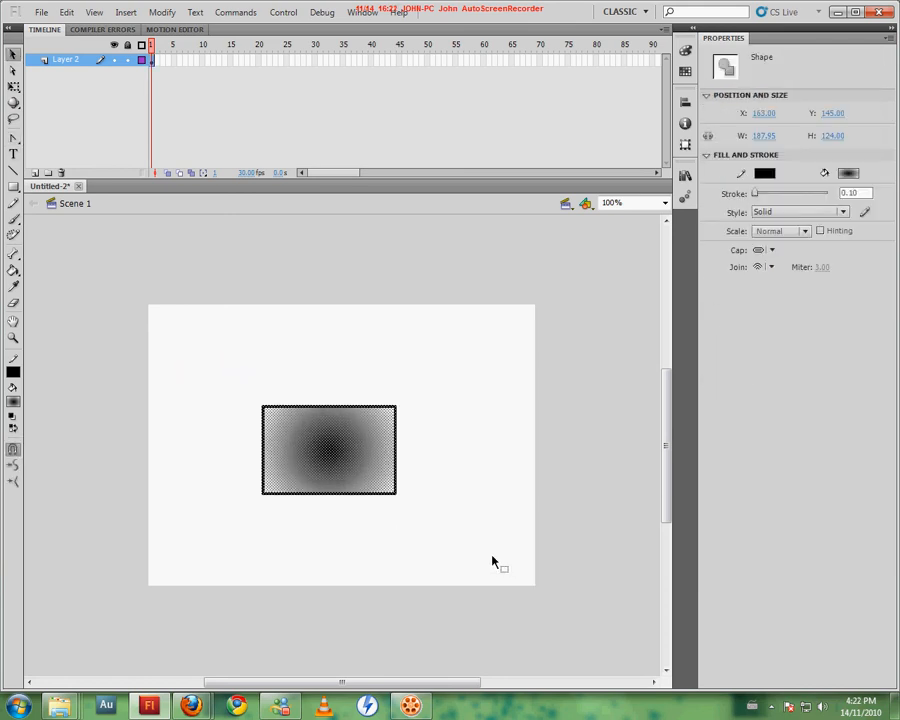
pyautogui.press('q')
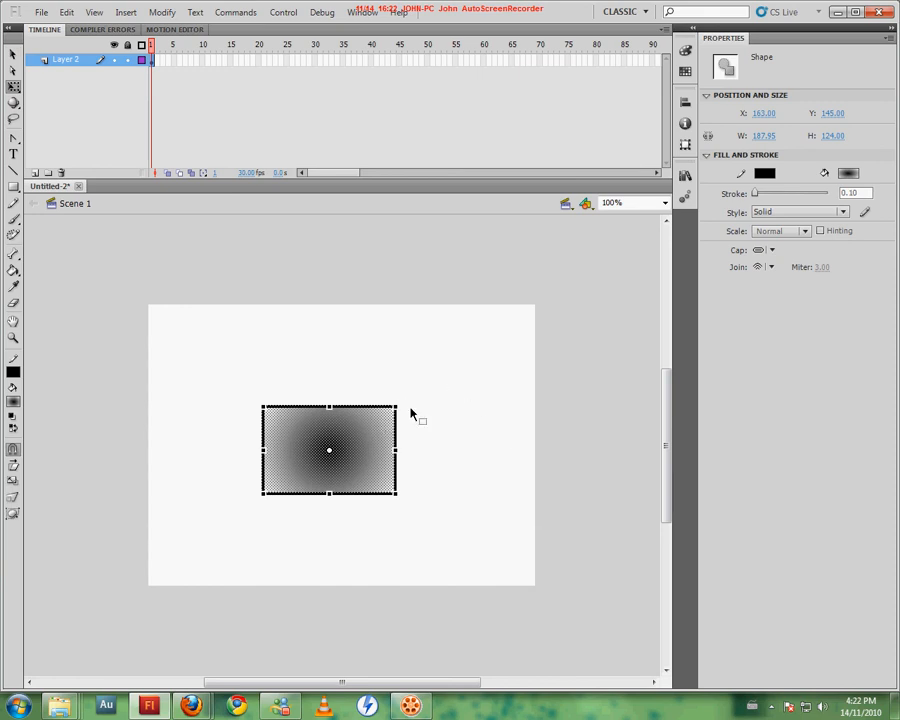
pyautogui.click(221, 354)
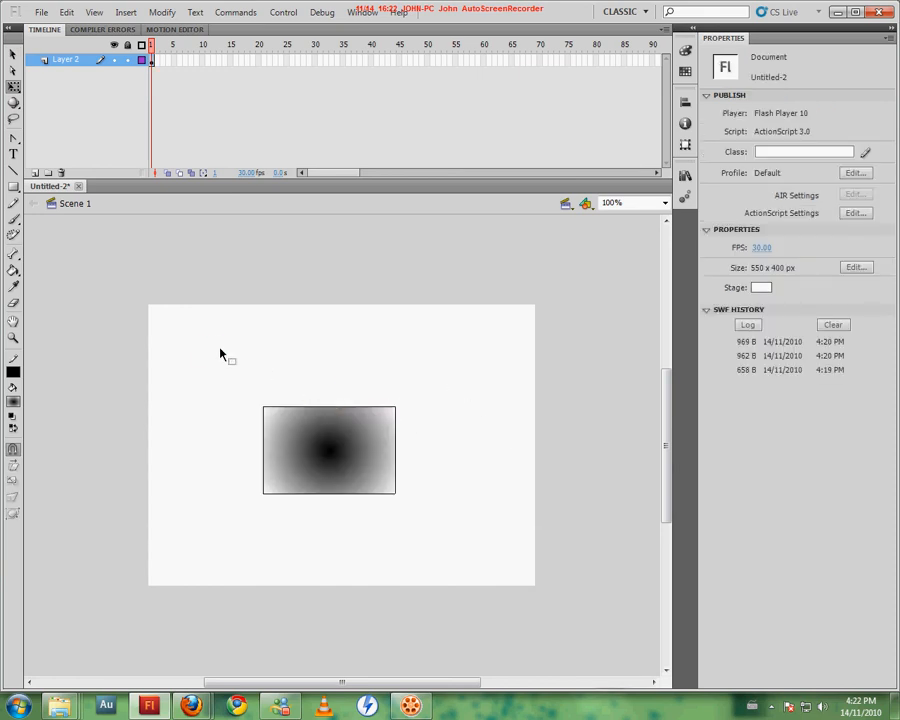
pyautogui.click(276, 410)
pyautogui.click(400, 368)
pyautogui.moveTo(100, 287); pyautogui.dragTo(571, 629)
# Step: Test the movie to check the rectangle, close the preview and deselect the shape
pyautogui.hotkey('ctrl', 'Return')
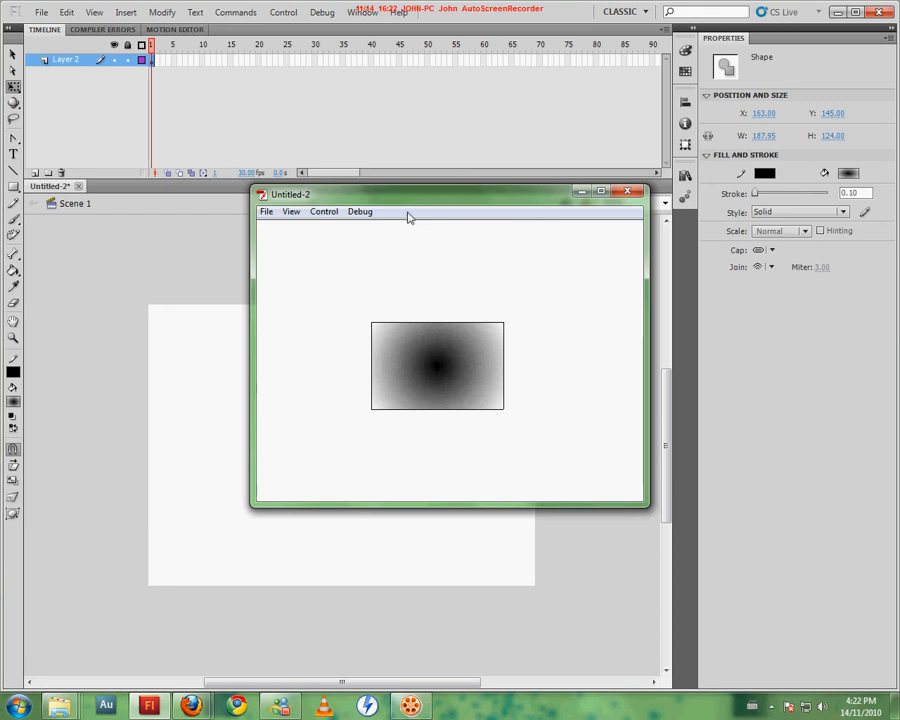
pyautogui.moveTo(432, 198); pyautogui.dragTo(462, 111)
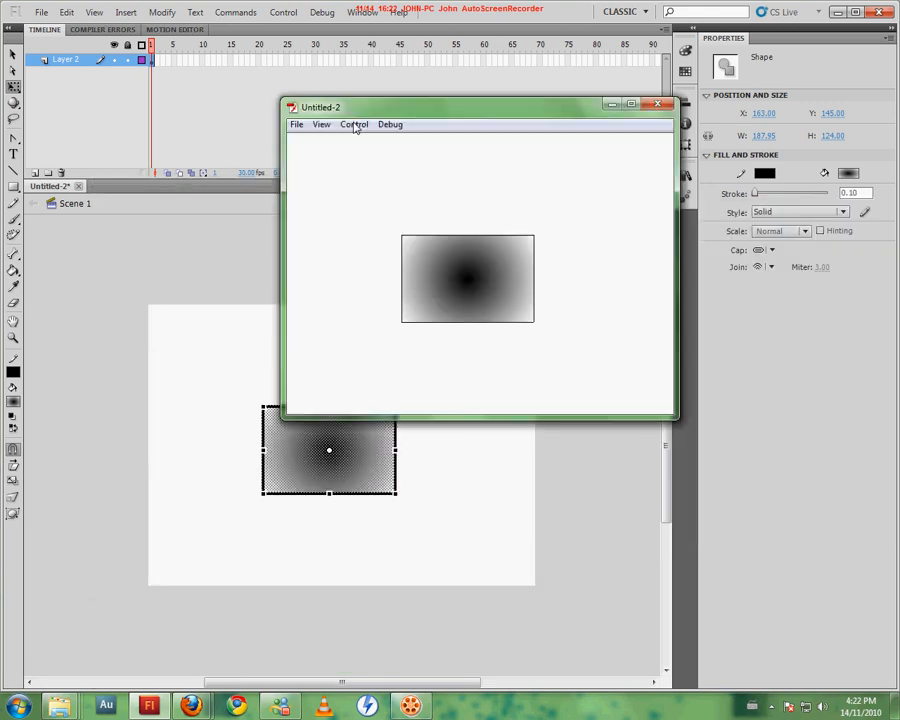
pyautogui.moveTo(355, 127); pyautogui.dragTo(246, 87)
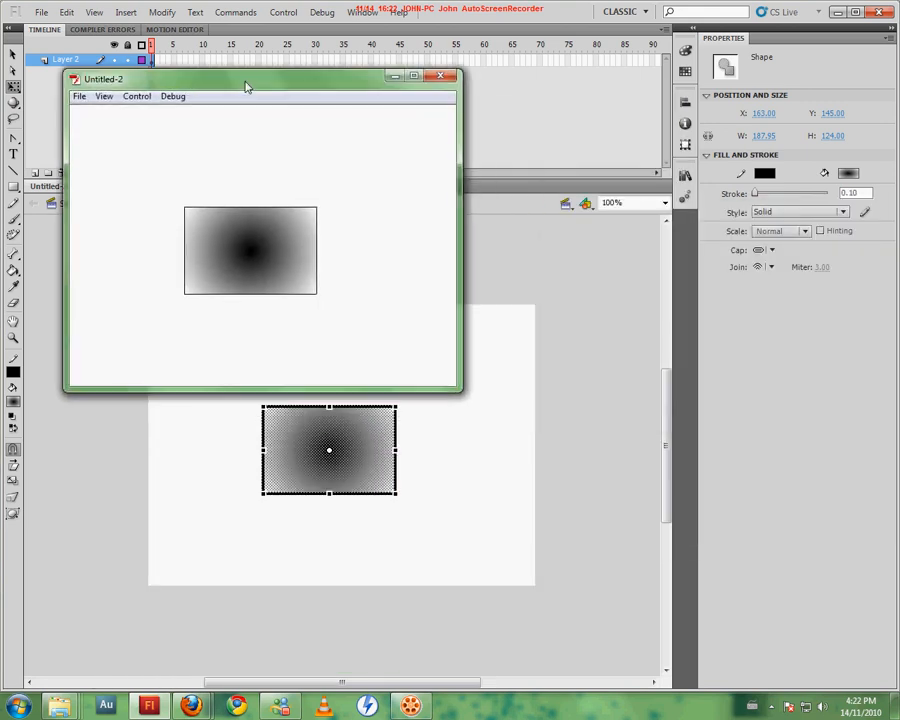
pyautogui.click(441, 76)
pyautogui.click(476, 409)
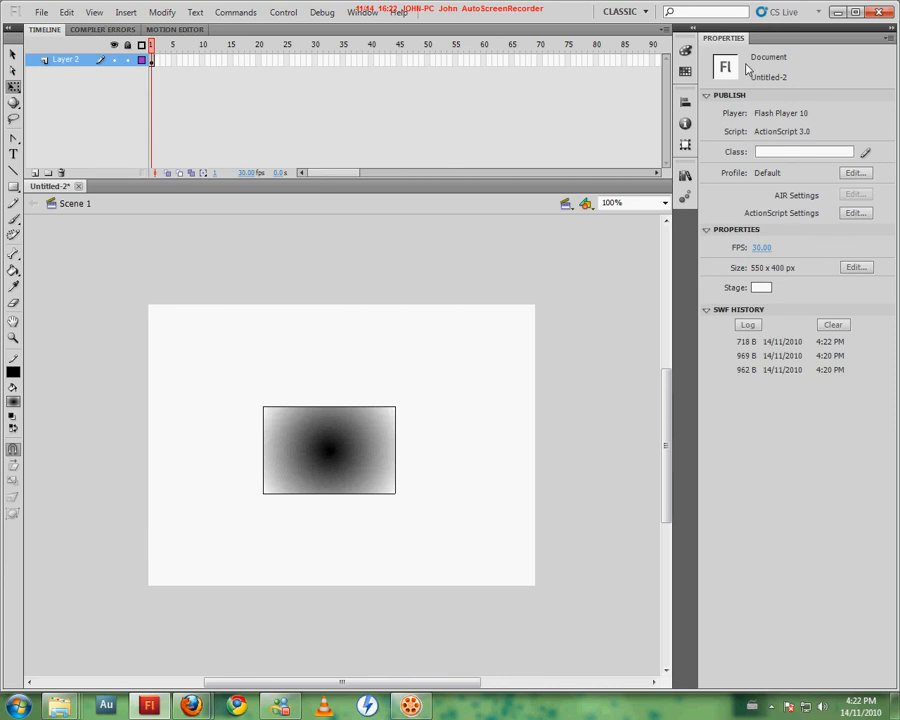
# Step: Set the document dimensions to 800 px wide by 600 px high
pyautogui.click(858, 266)
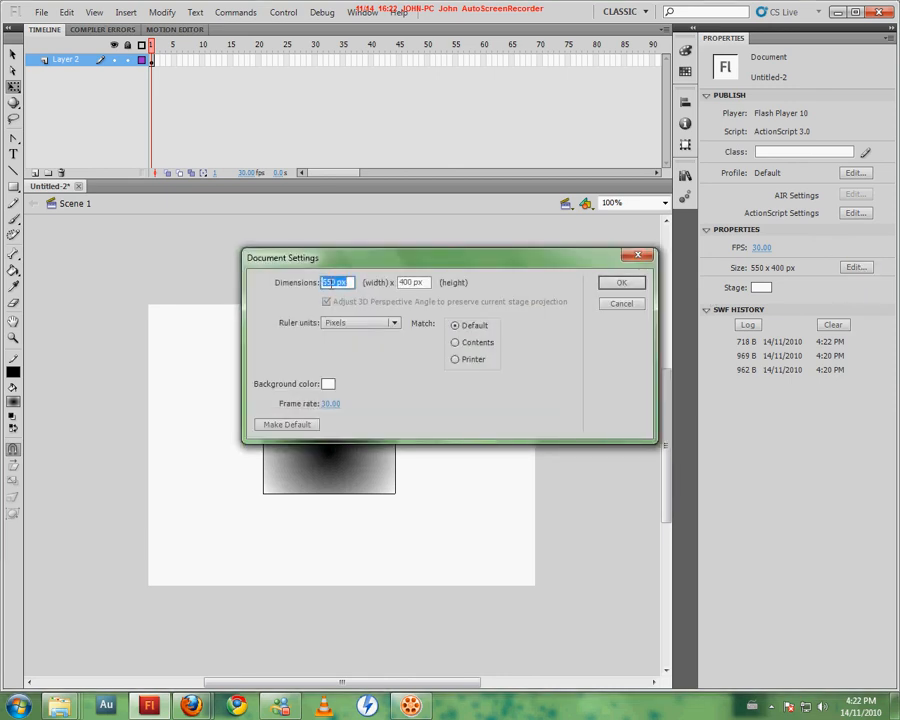
pyautogui.write('800')
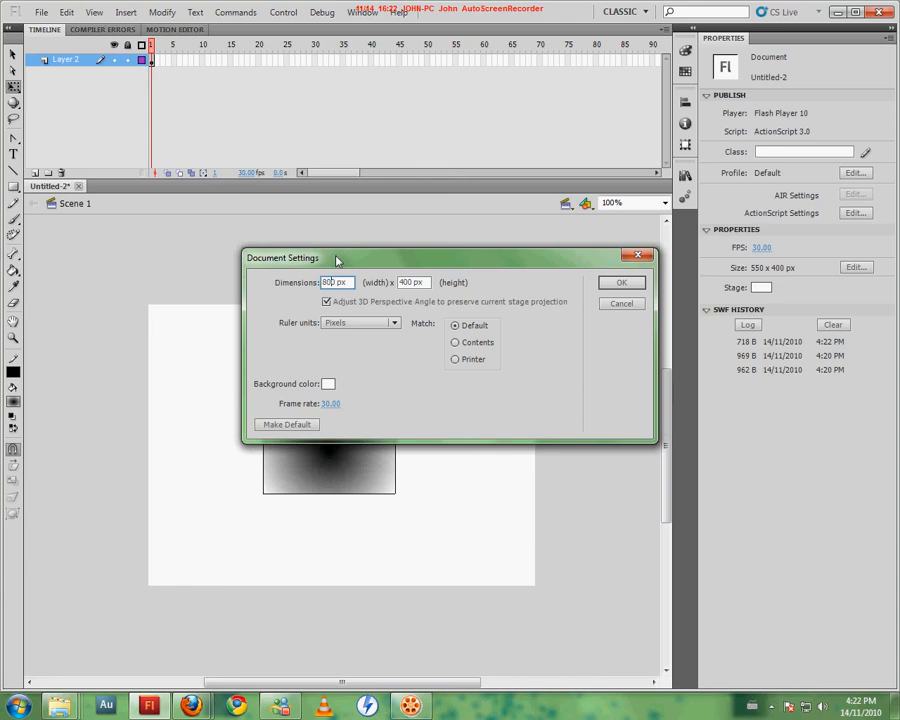
pyautogui.doubleClick(409, 282)
pyautogui.click(620, 283)
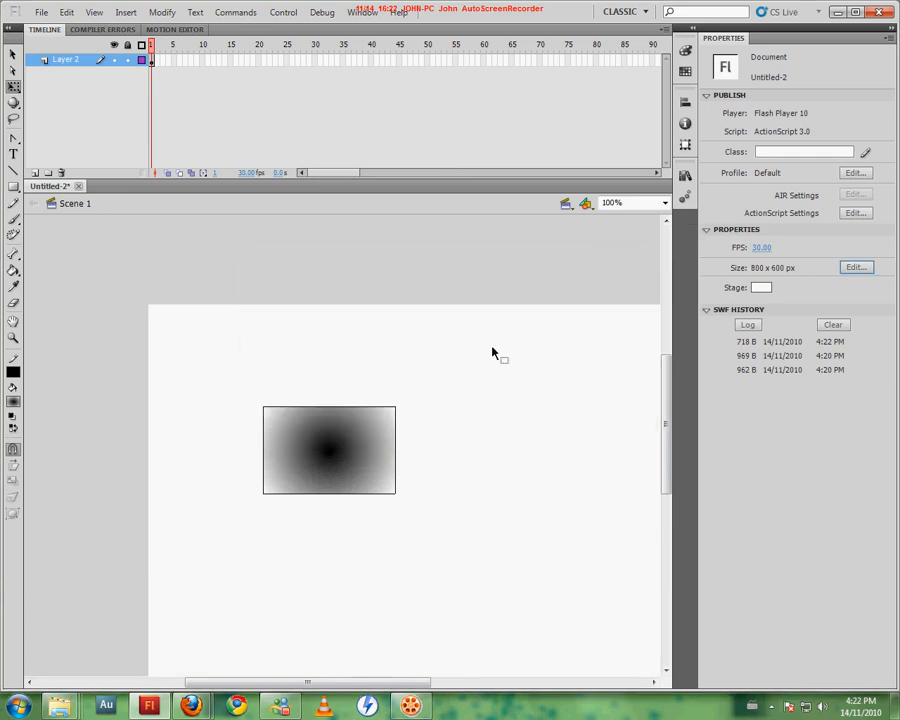
# Step: Set the stage zoom to Show Frame and test the movie at its new dimensions
pyautogui.click(664, 203)
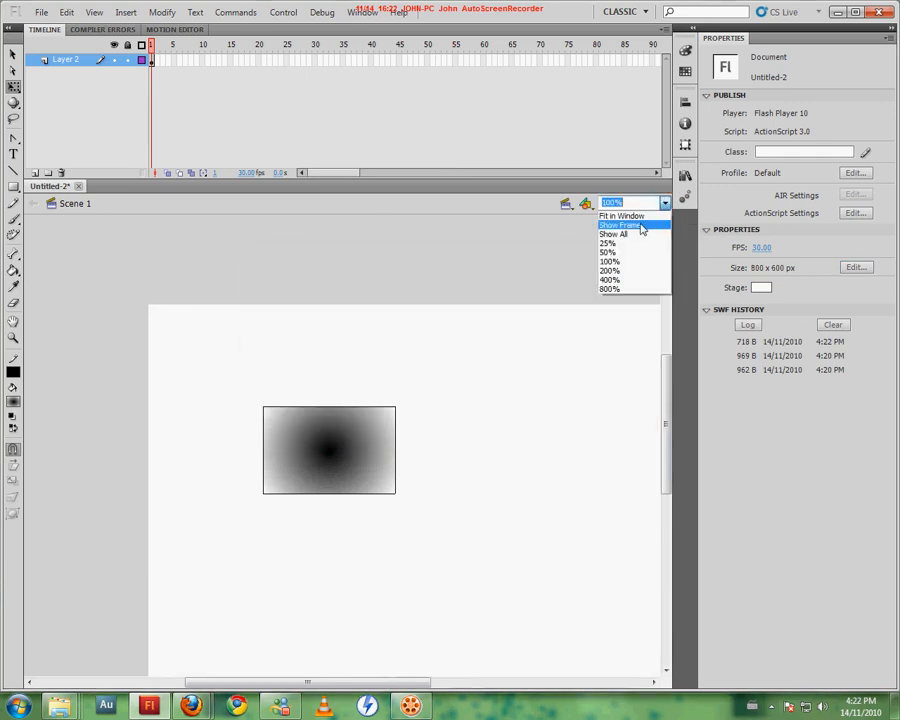
pyautogui.click(641, 226)
pyautogui.hotkey('ctrl', 'Return')
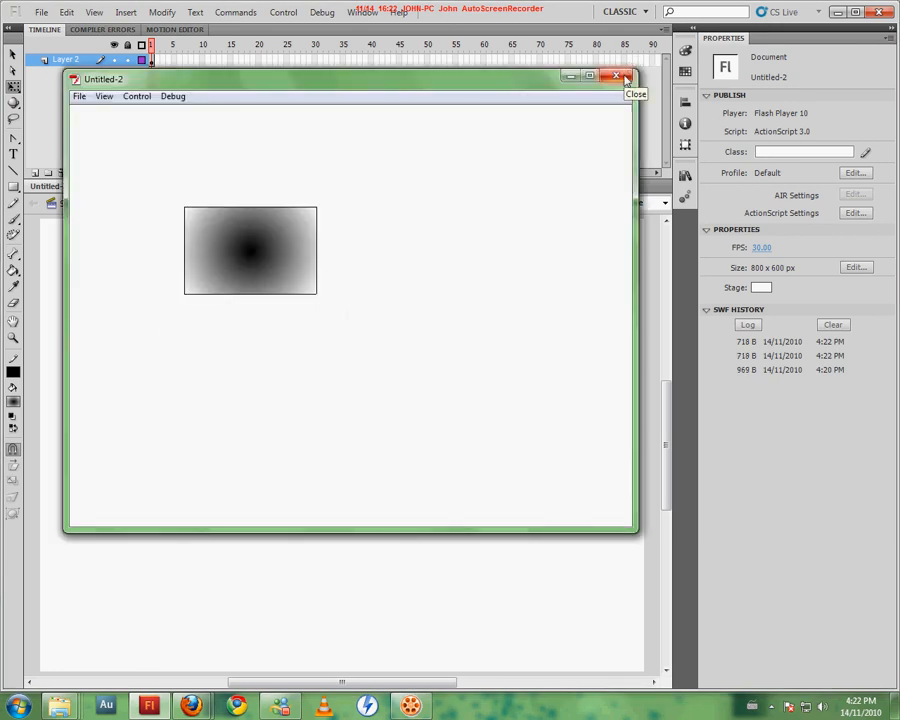
pyautogui.click(623, 78)
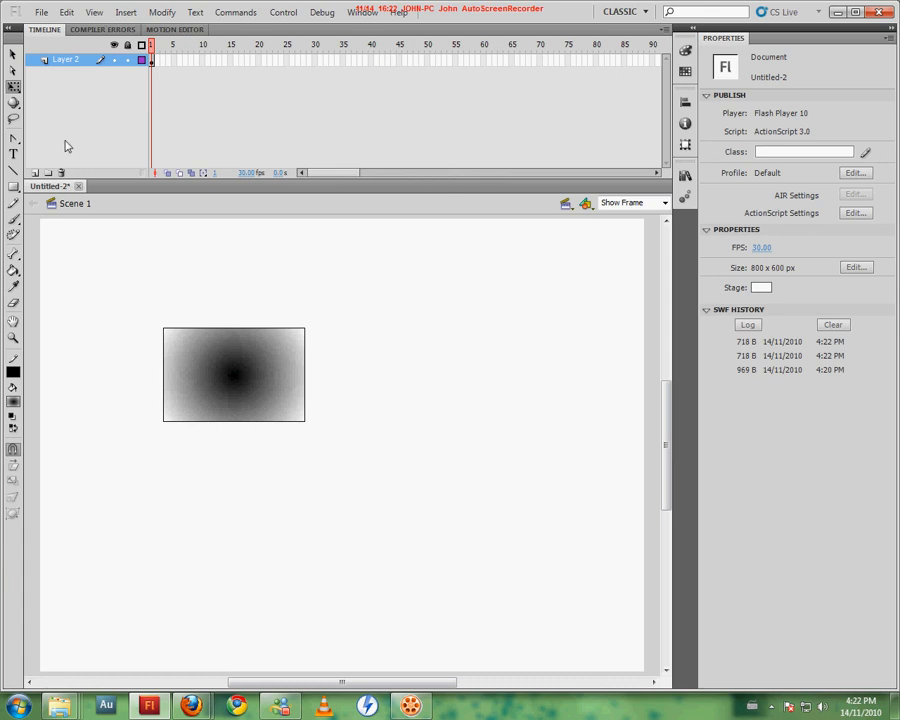
# Step: Delete the gradient rectangle with its outline from the stage
pyautogui.moveTo(73, 274); pyautogui.dragTo(381, 450)
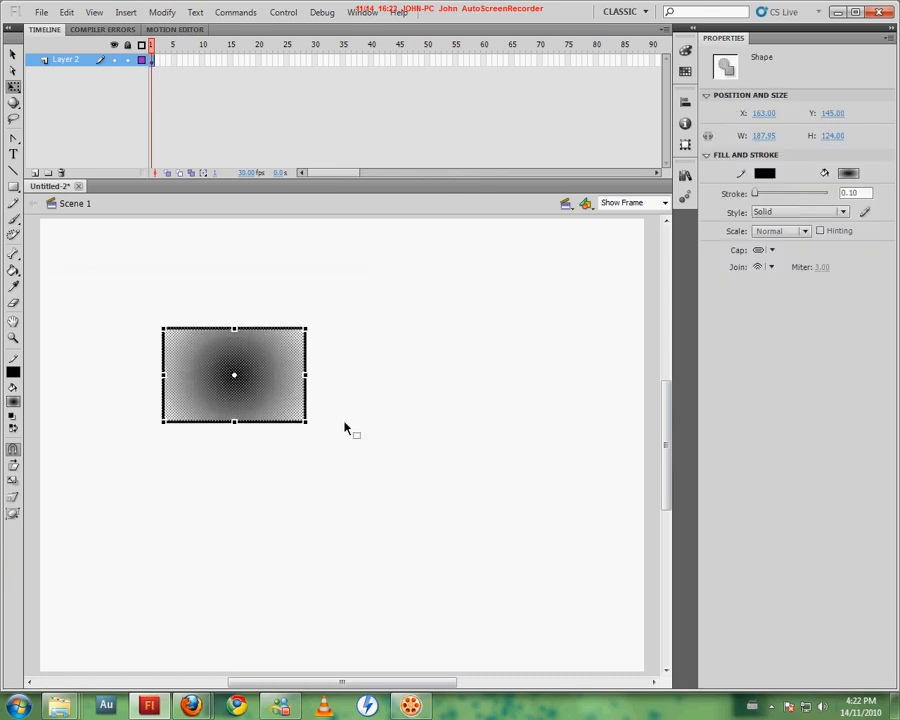
pyautogui.press('Delete')
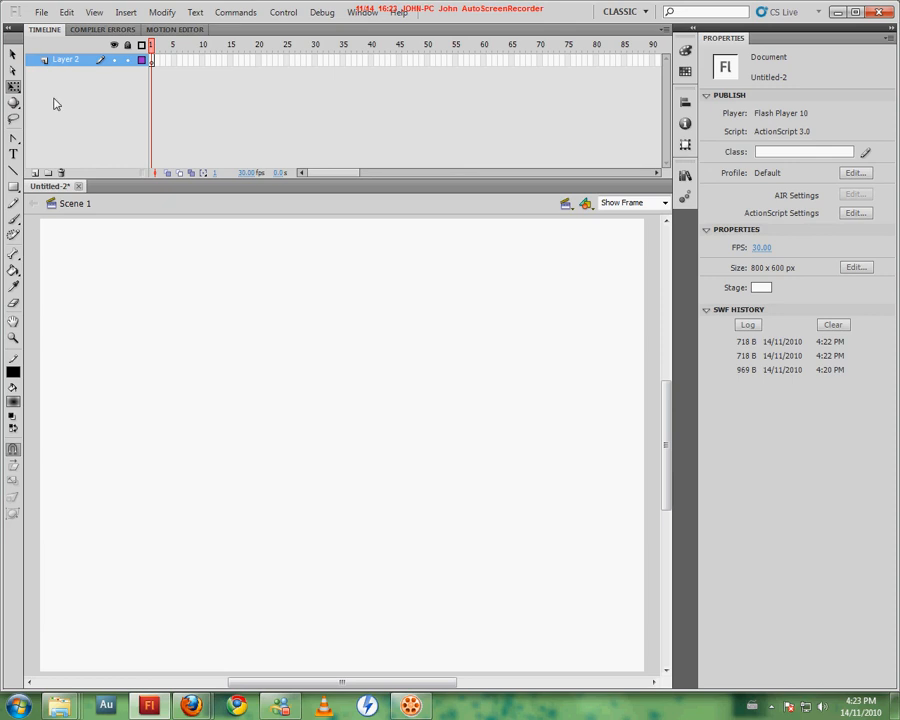
# Step: Change the fill type from radial gradient to Solid color
pyautogui.click(685, 49)
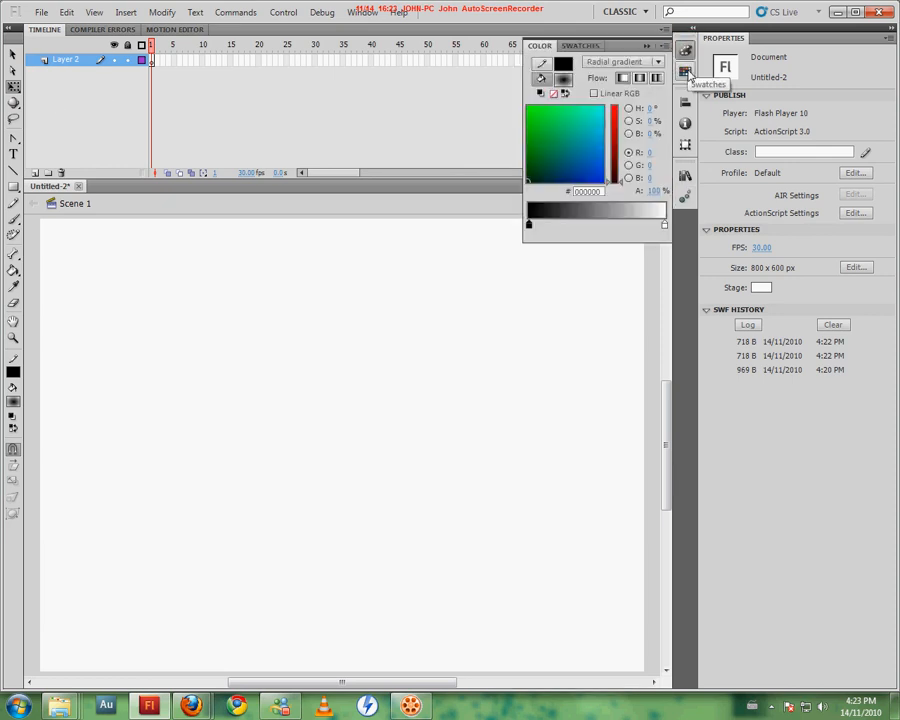
pyautogui.click(640, 63)
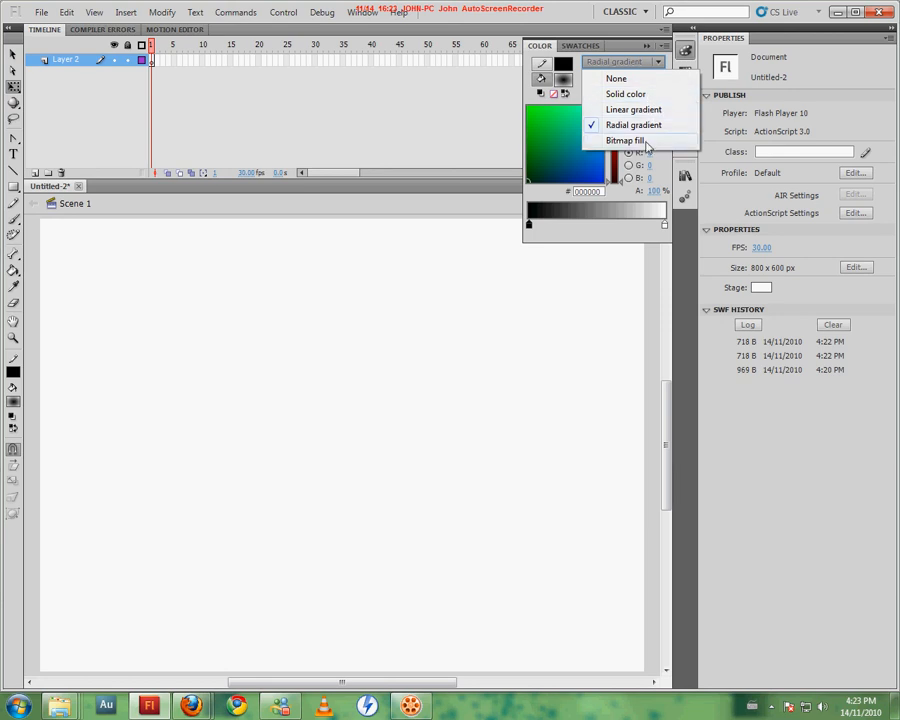
pyautogui.click(632, 94)
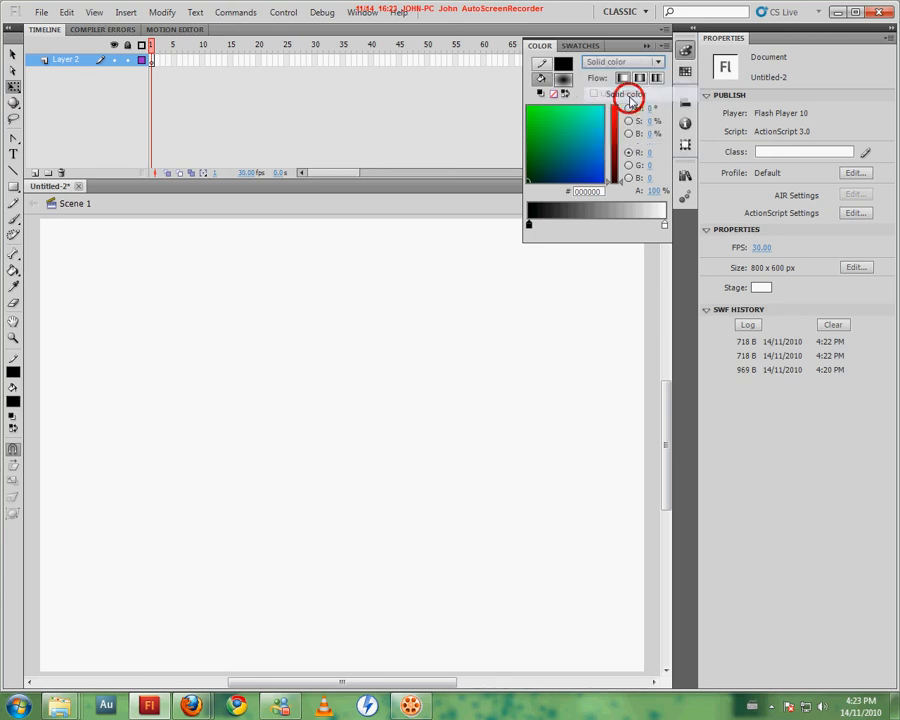
# Step: Look through the color swatches, the align, info and transform options, and the library contents
pyautogui.click(685, 50)
pyautogui.click(685, 71)
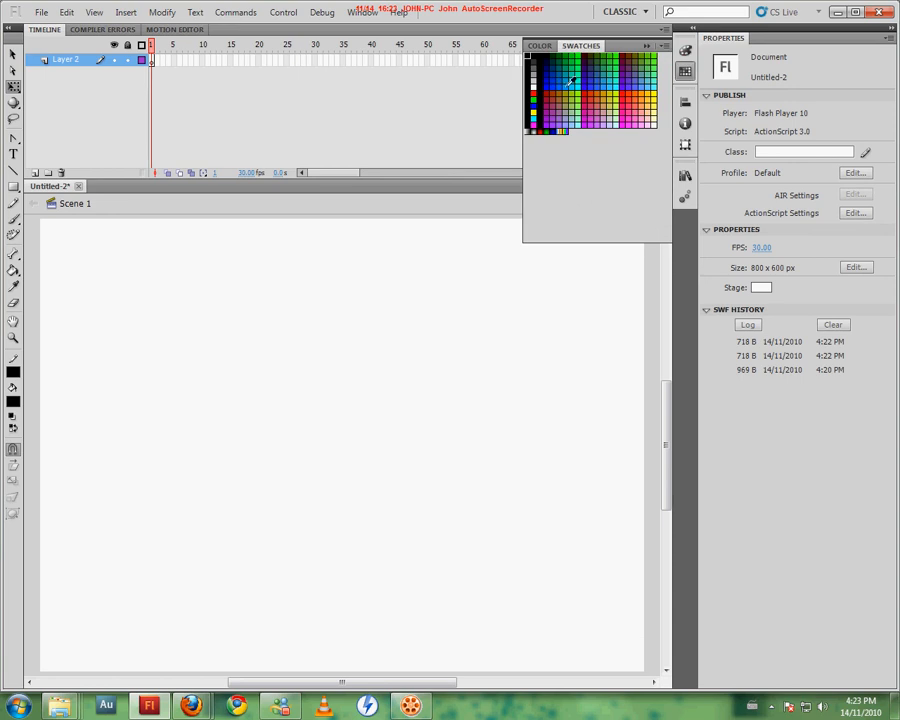
pyautogui.click(684, 69)
pyautogui.click(685, 103)
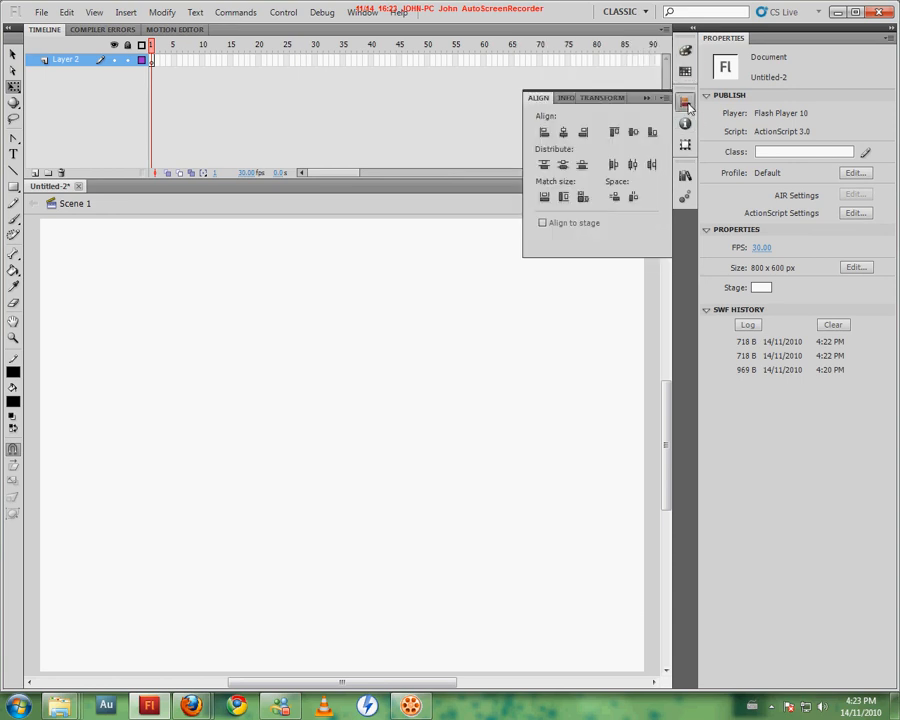
pyautogui.click(562, 97)
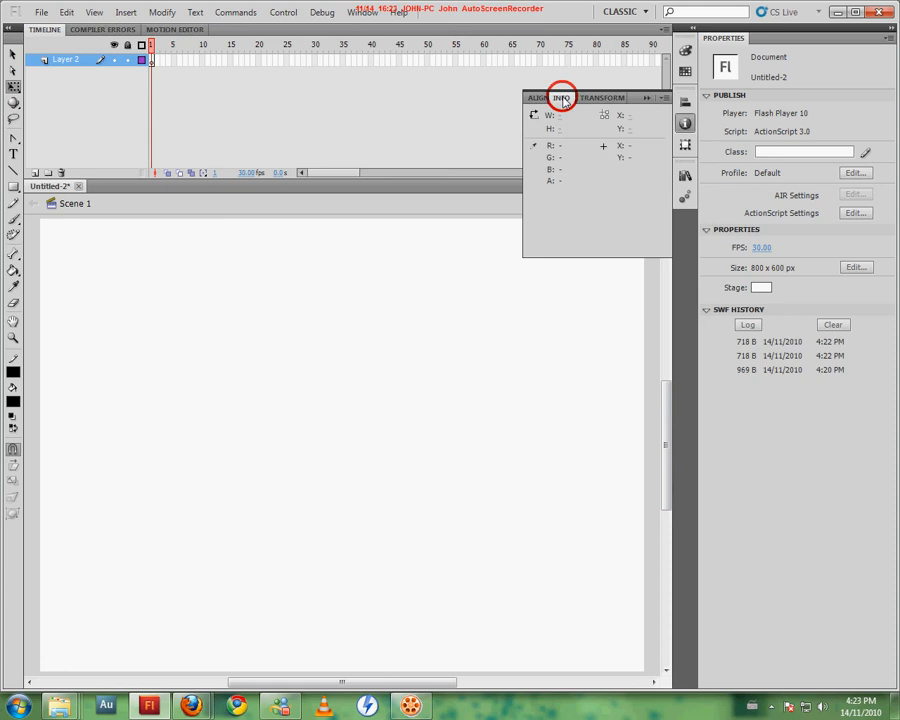
pyautogui.click(600, 98)
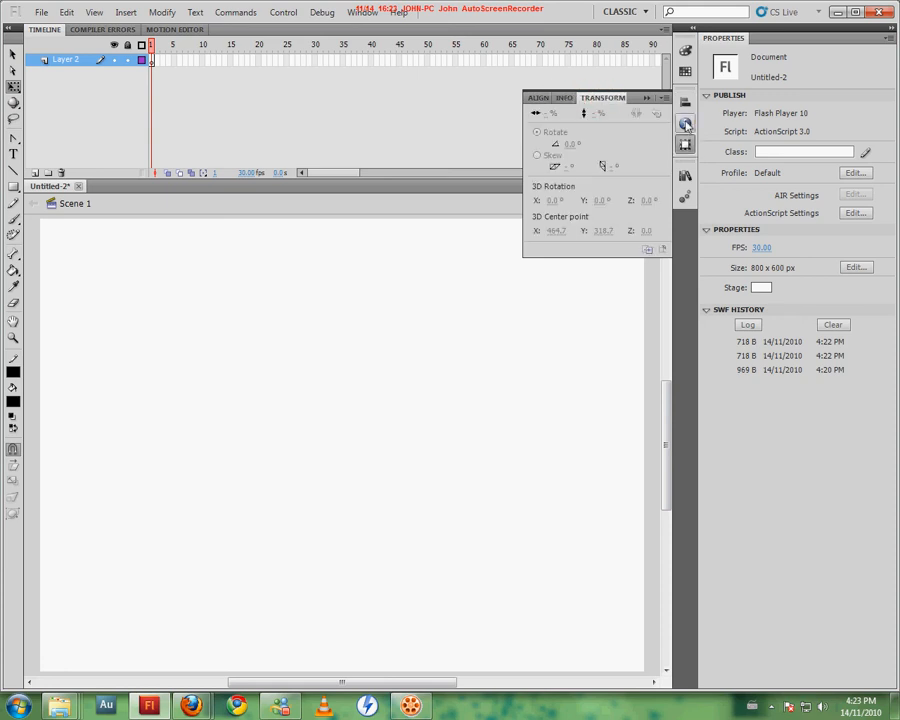
pyautogui.click(685, 146)
pyautogui.click(685, 176)
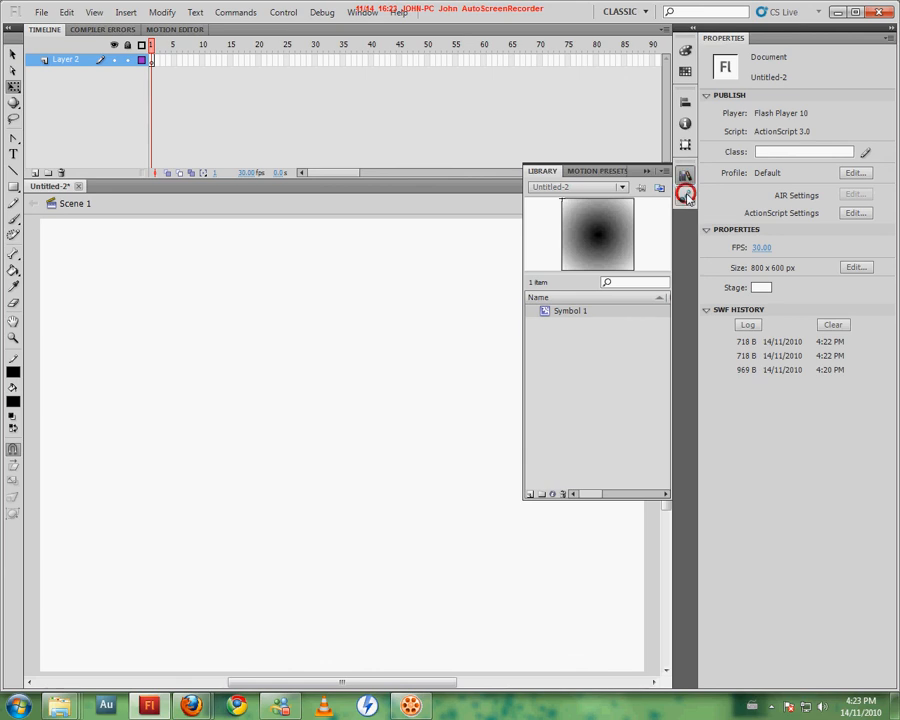
# Step: Preview the bounce-in-3D and bounce-smoosh default motion presets without applying them
pyautogui.click(685, 196)
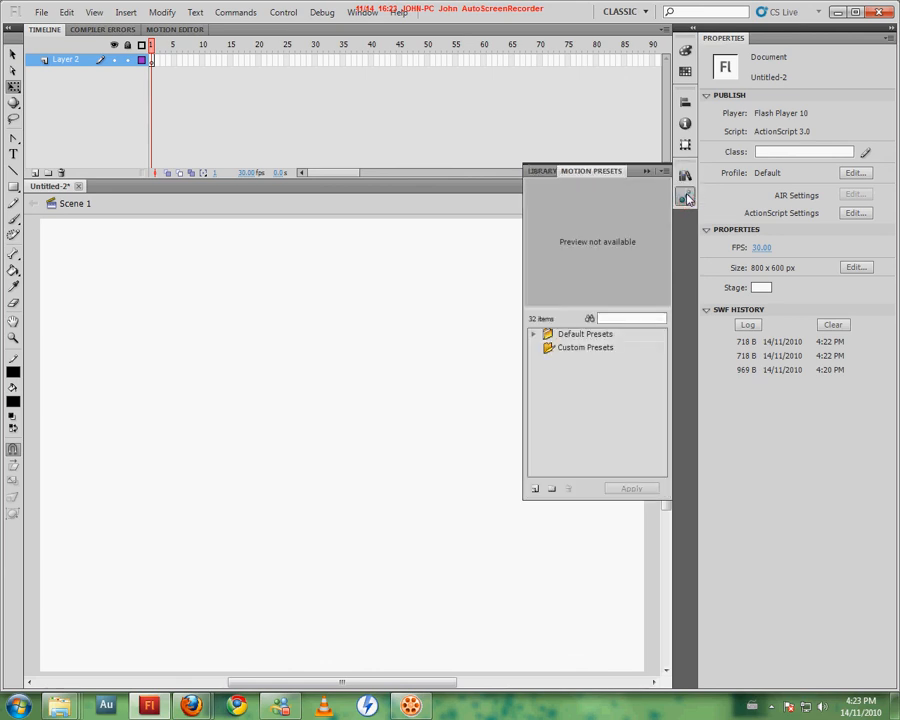
pyautogui.click(535, 336)
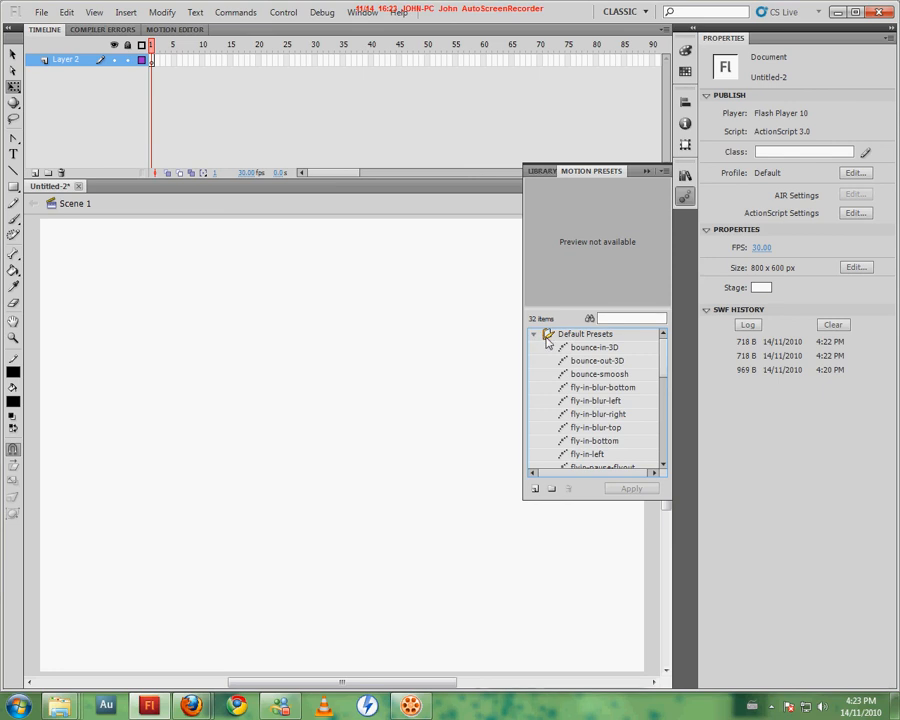
pyautogui.click(595, 348)
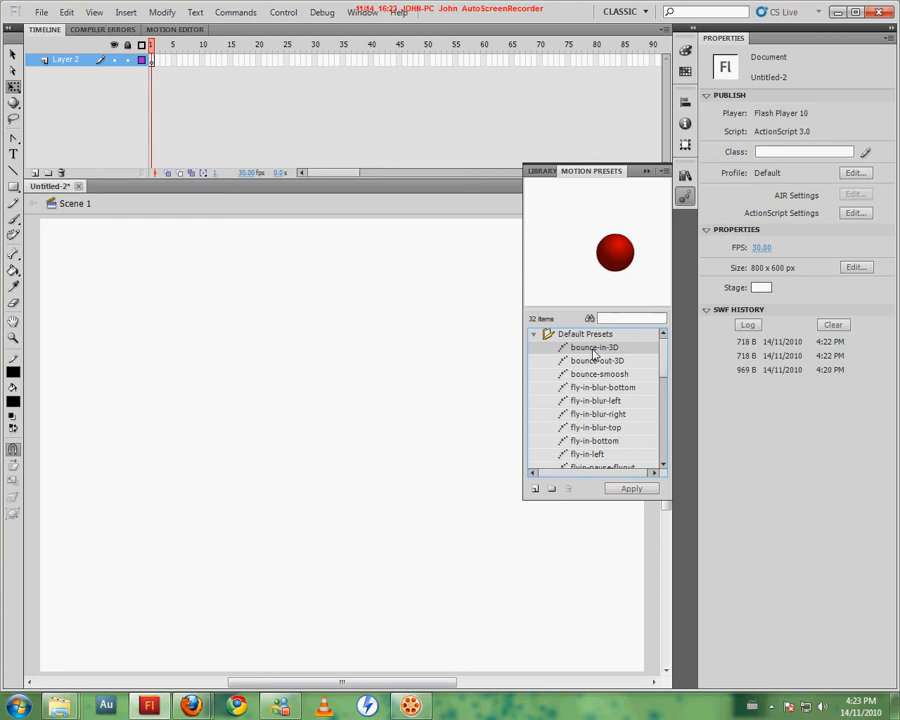
pyautogui.click(601, 374)
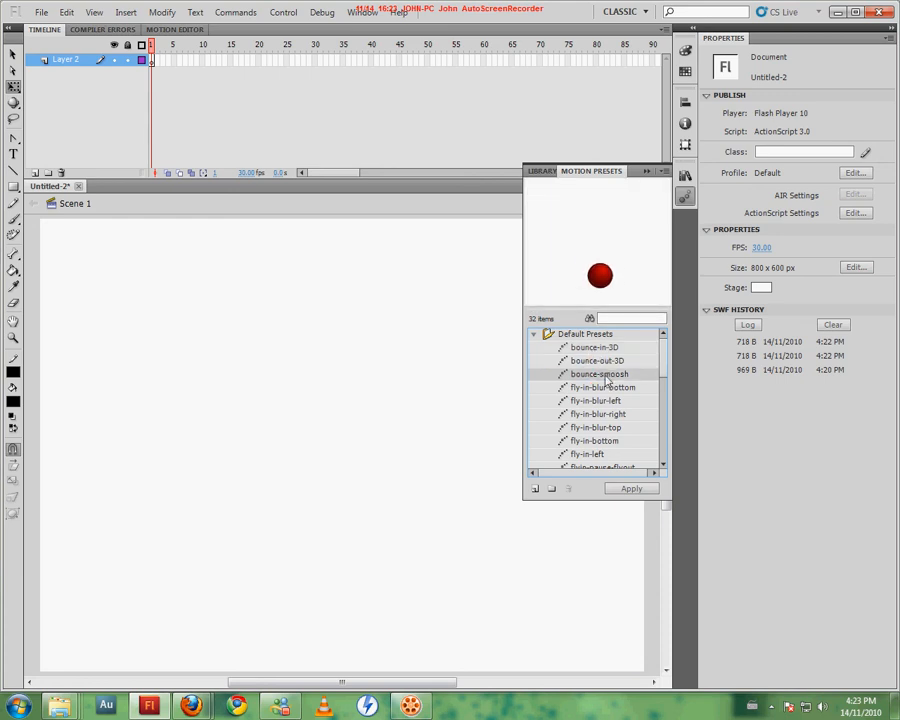
pyautogui.click(460, 356)
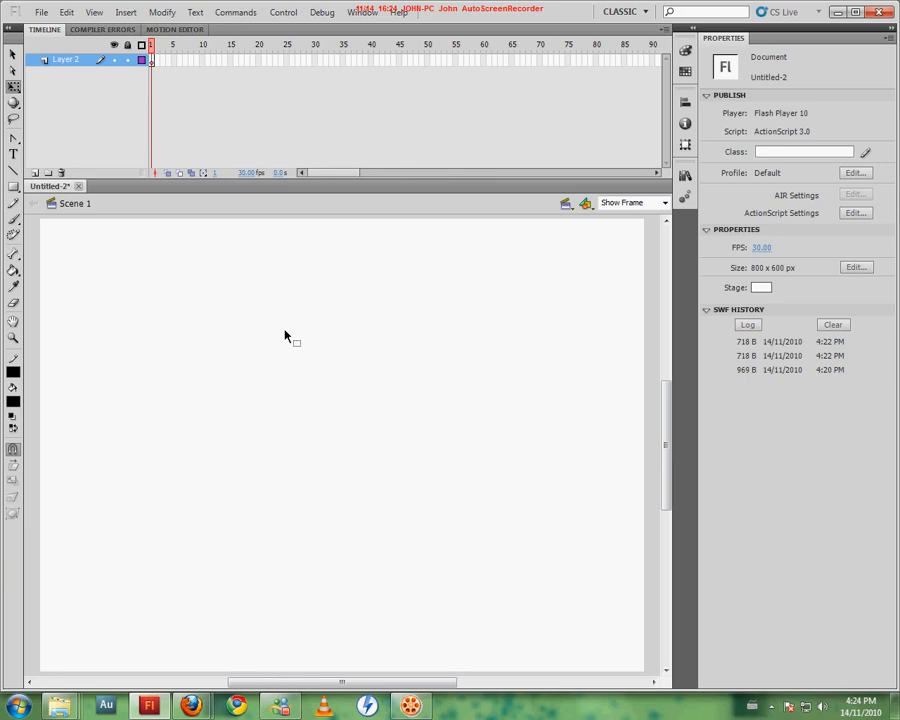
# Step: Minimize the program window to reach the desktop
pyautogui.click(836, 13)
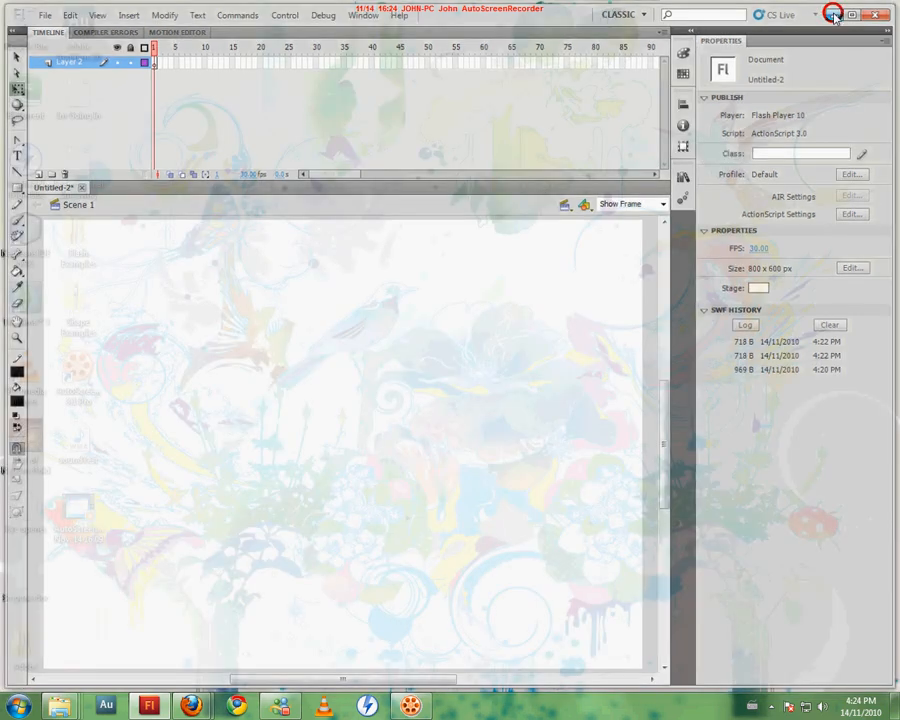